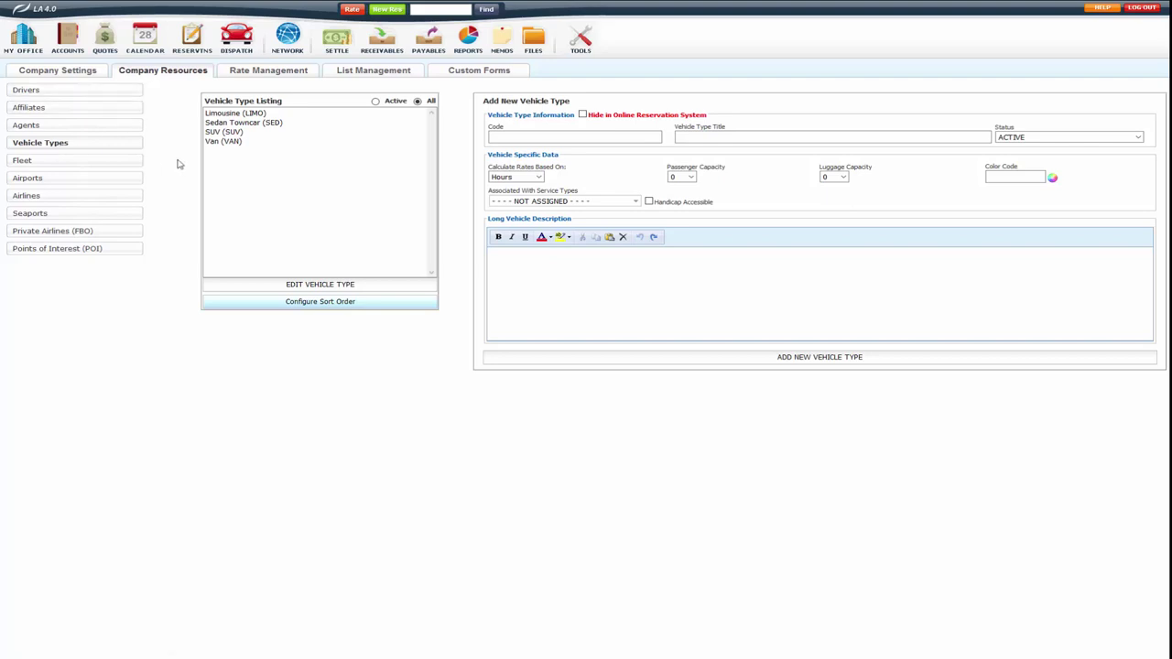
Open the Sedan Towncar vehicle type for editing and display its per-hour rates for the default rate matrix.
{"action": "left_click", "coordinate": [243, 124]}
{"action": "left_click", "coordinate": [288, 284]}
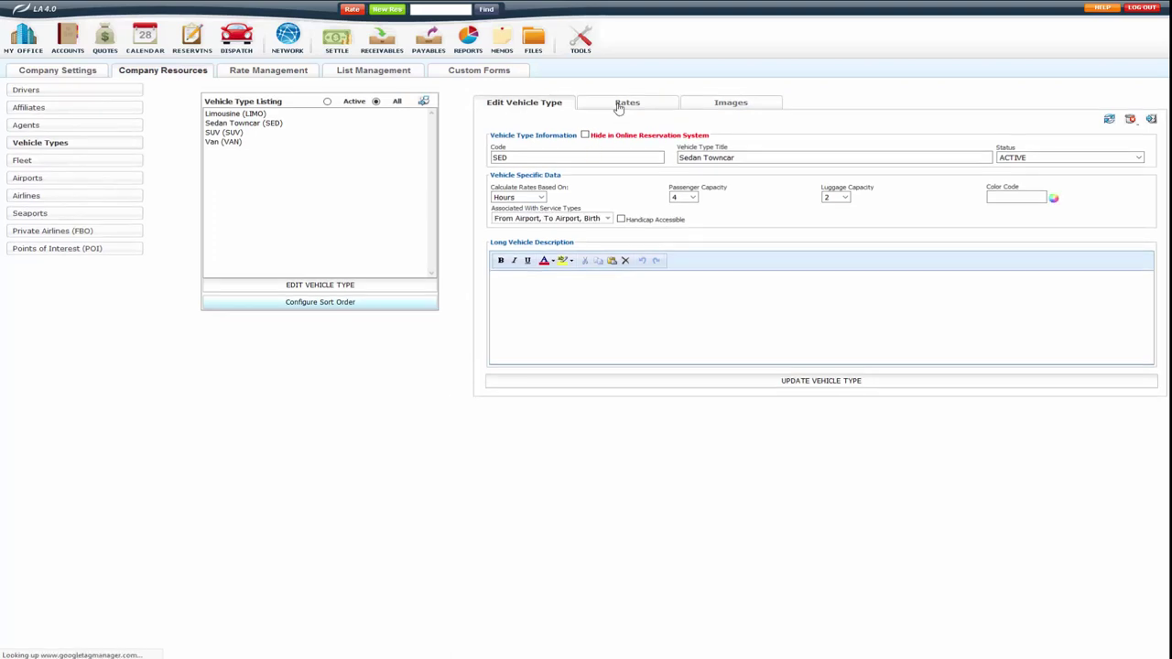
{"action": "left_click", "coordinate": [619, 105]}
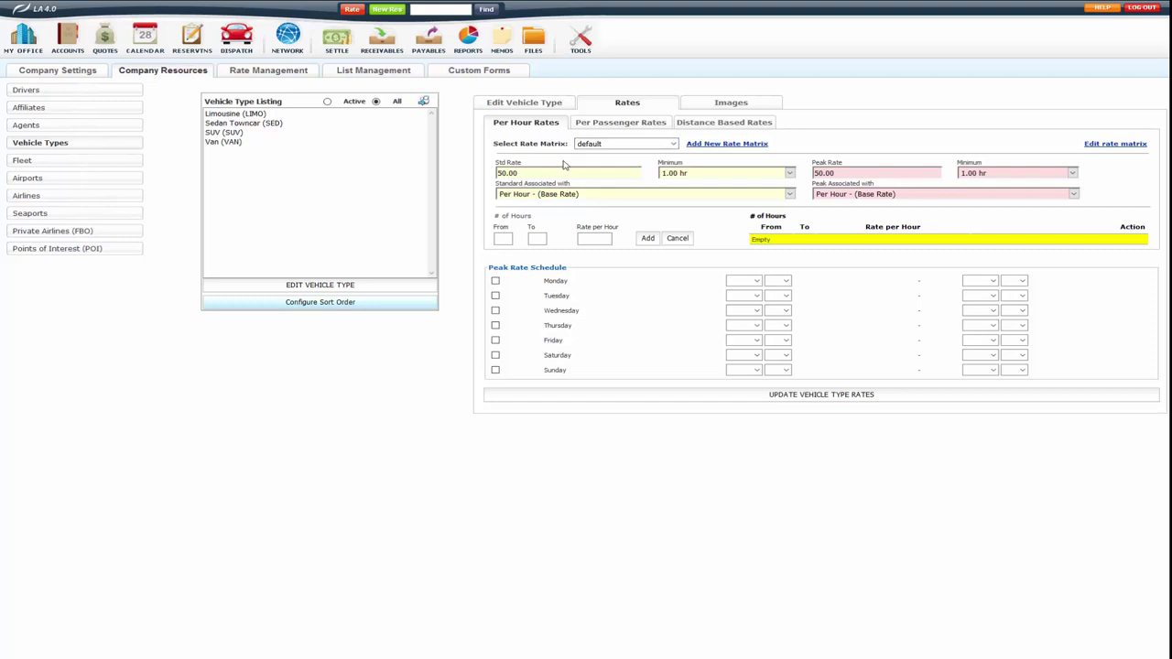
{"action": "left_click", "coordinate": [587, 145]}
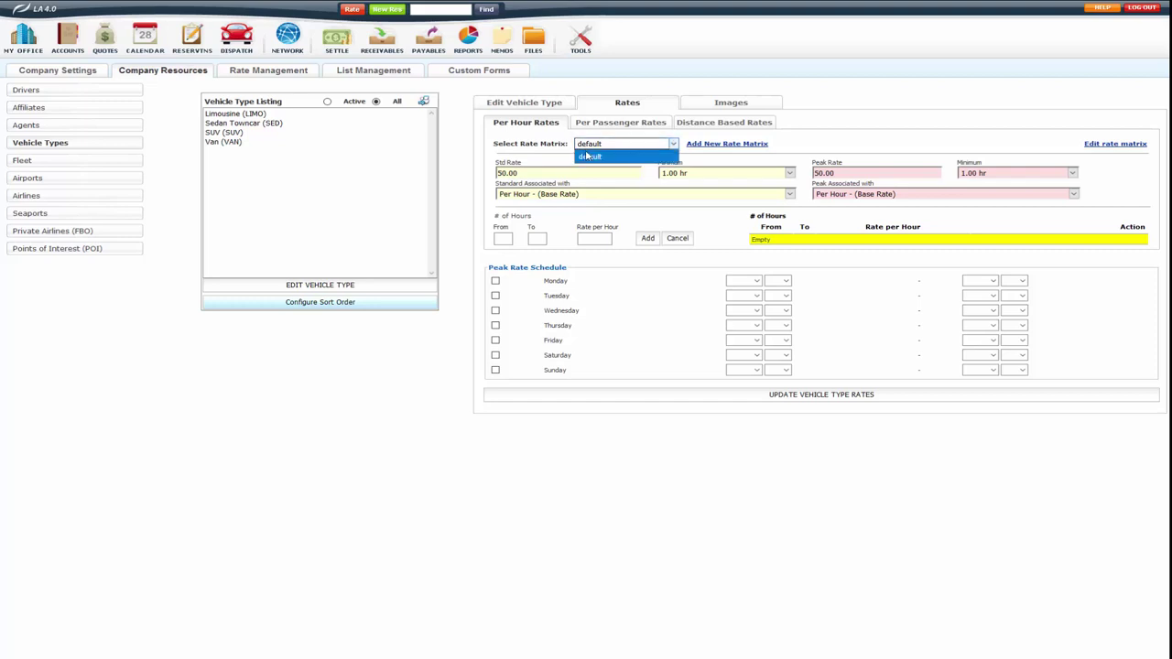
{"action": "left_click", "coordinate": [589, 157]}
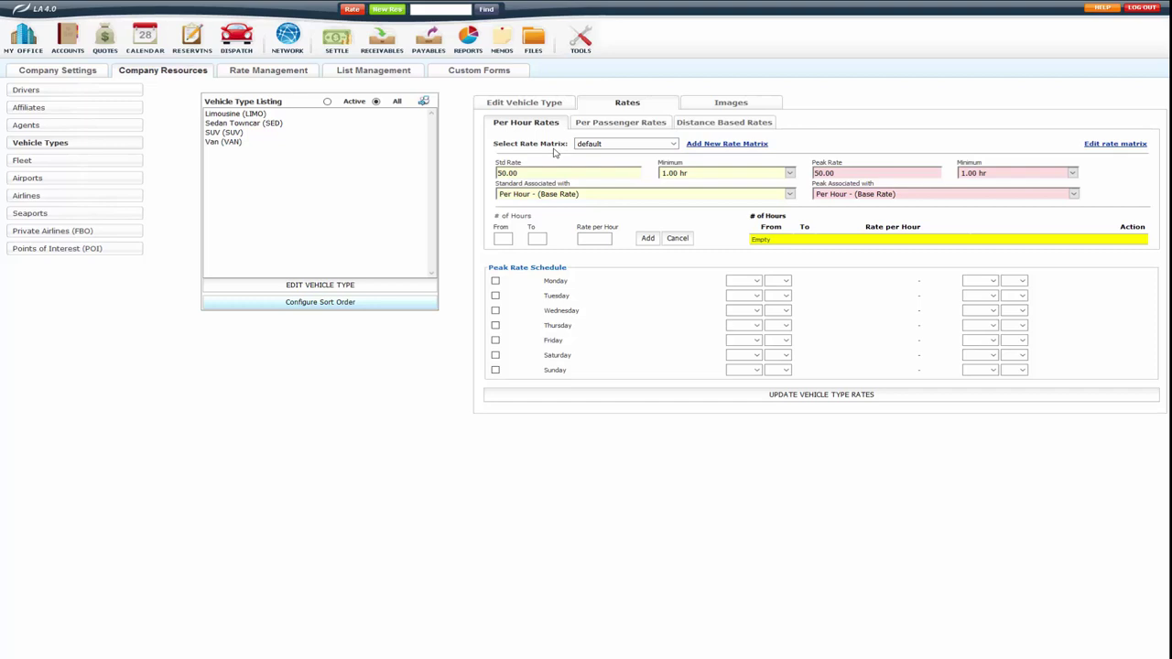
Examine the options for creating a new rate matrix and for editing the existing default matrix.
{"action": "left_click", "coordinate": [733, 143]}
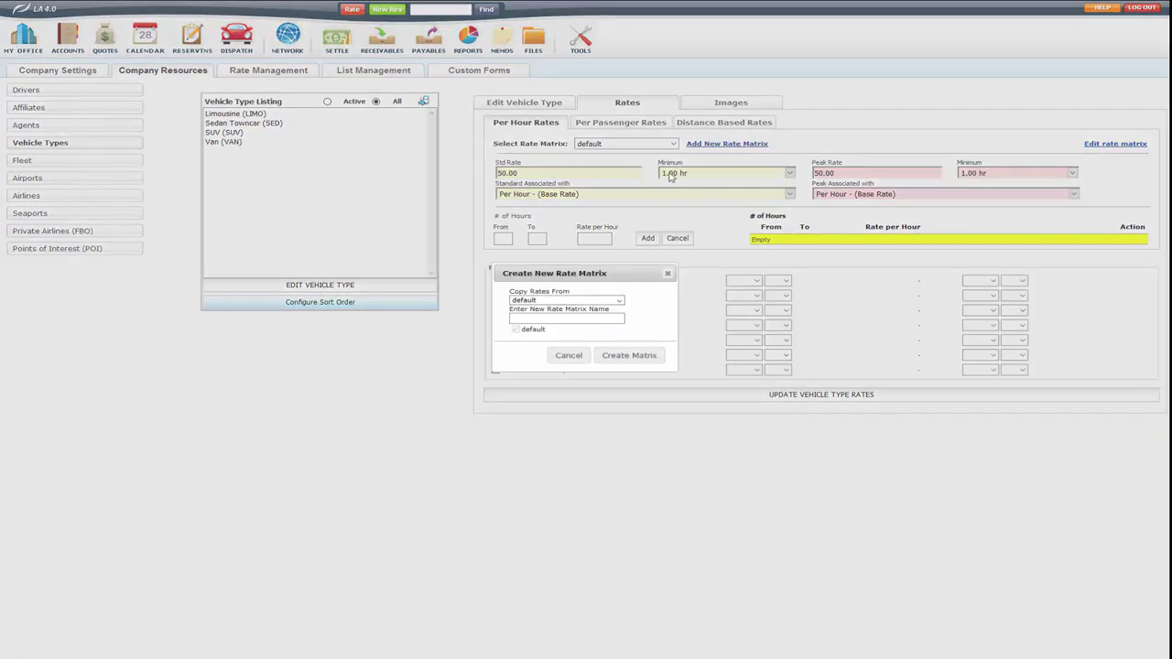
{"action": "left_click", "coordinate": [574, 318]}
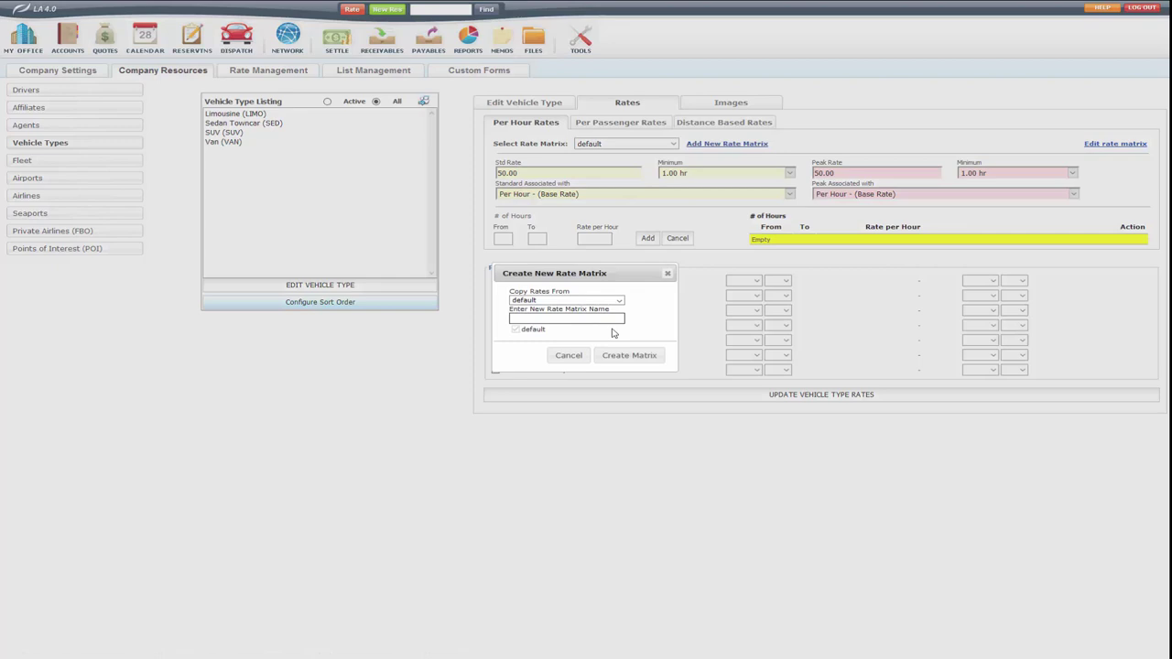
{"action": "left_click", "coordinate": [666, 275]}
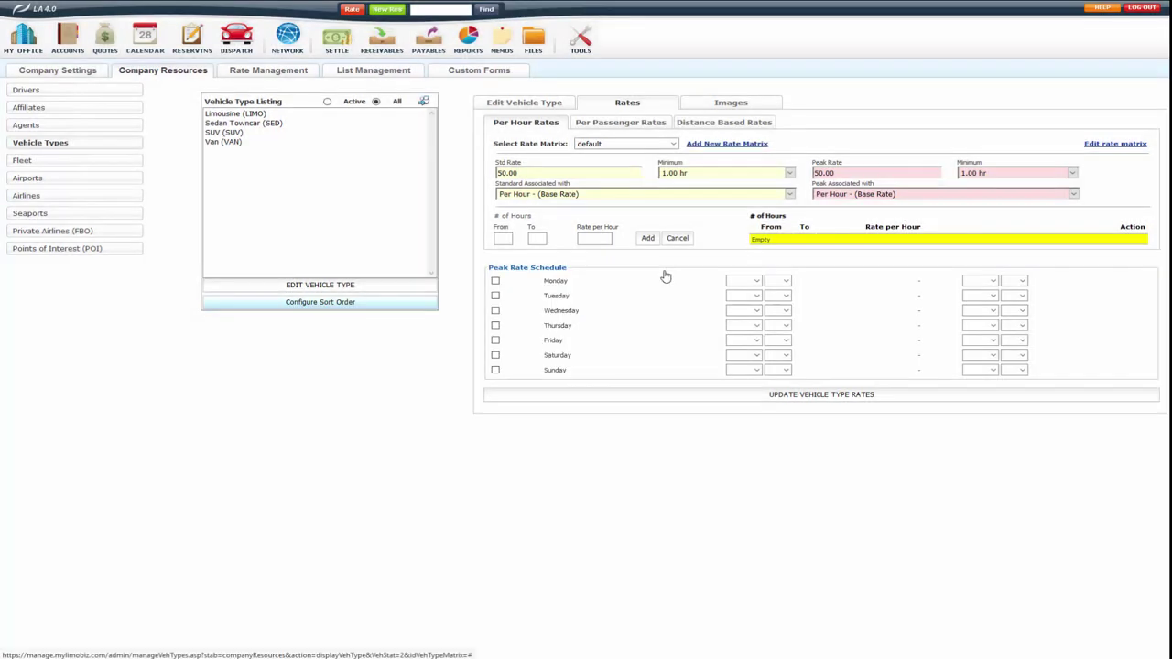
{"action": "left_click", "coordinate": [1092, 149]}
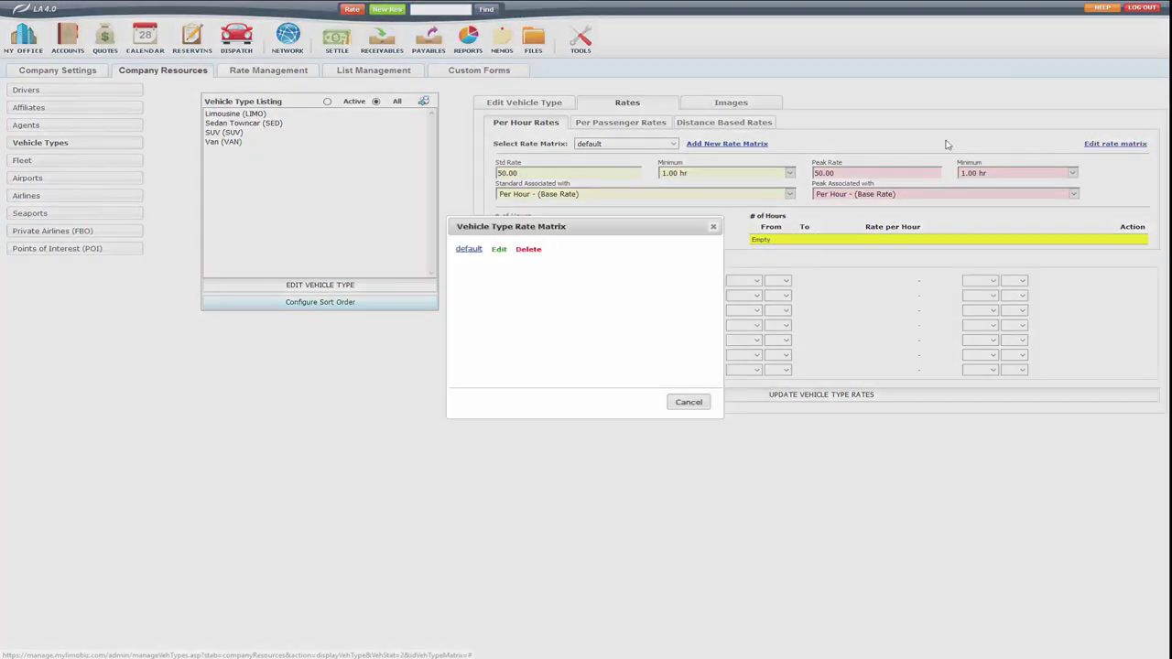
{"action": "left_click", "coordinate": [499, 250]}
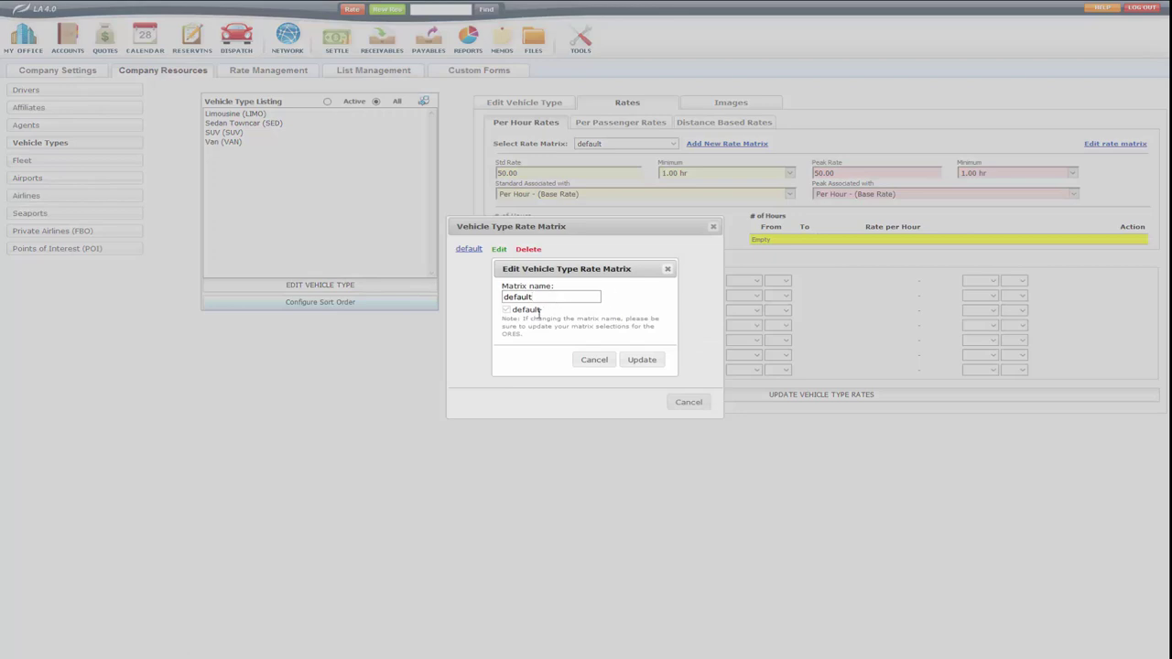
{"action": "left_click_drag", "start_coordinate": [539, 311], "coordinate": [502, 311]}
{"action": "left_click", "coordinate": [506, 312]}
{"action": "left_click", "coordinate": [594, 360]}
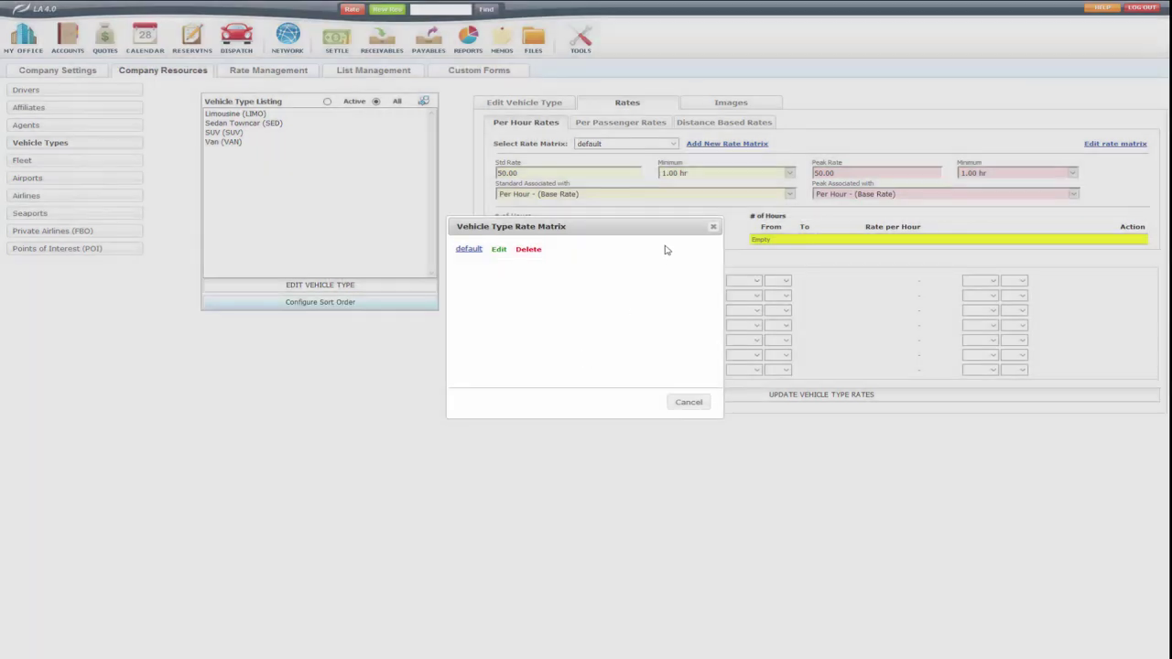
{"action": "left_click", "coordinate": [714, 227]}
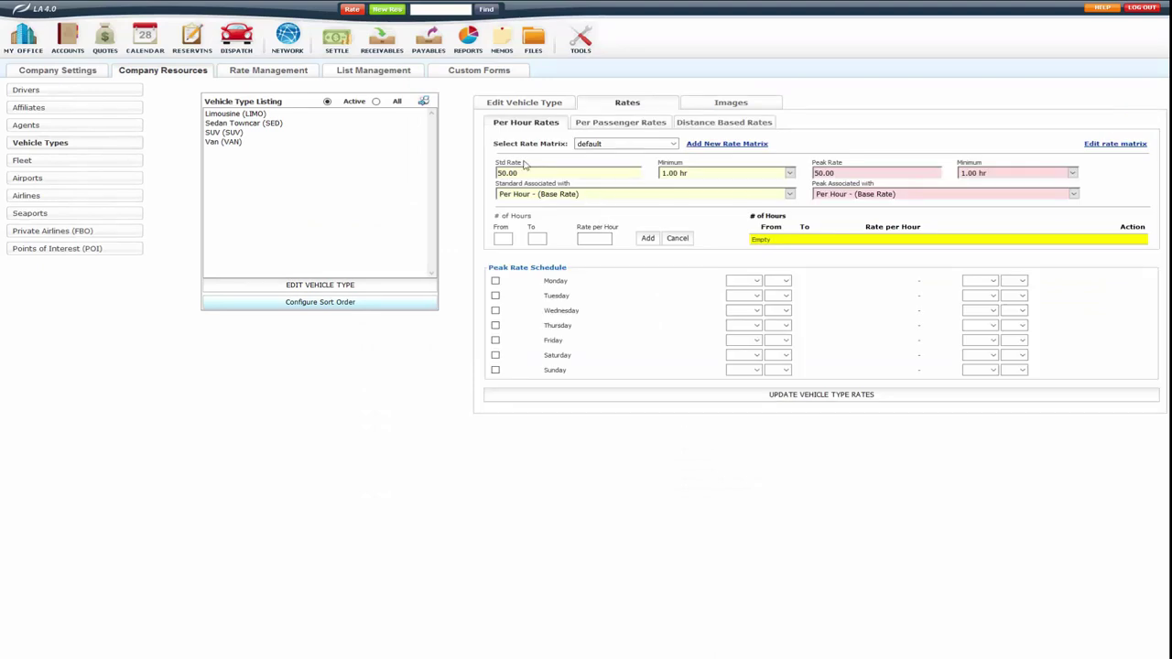
Set the standard rate to 50 with a 1.00 hr minimum, associated with Per Hour - (Base Rate).
{"action": "left_click_drag", "start_coordinate": [527, 172], "coordinate": [484, 169]}
{"action": "type", "text": "50"}
{"action": "left_click", "coordinate": [673, 174]}
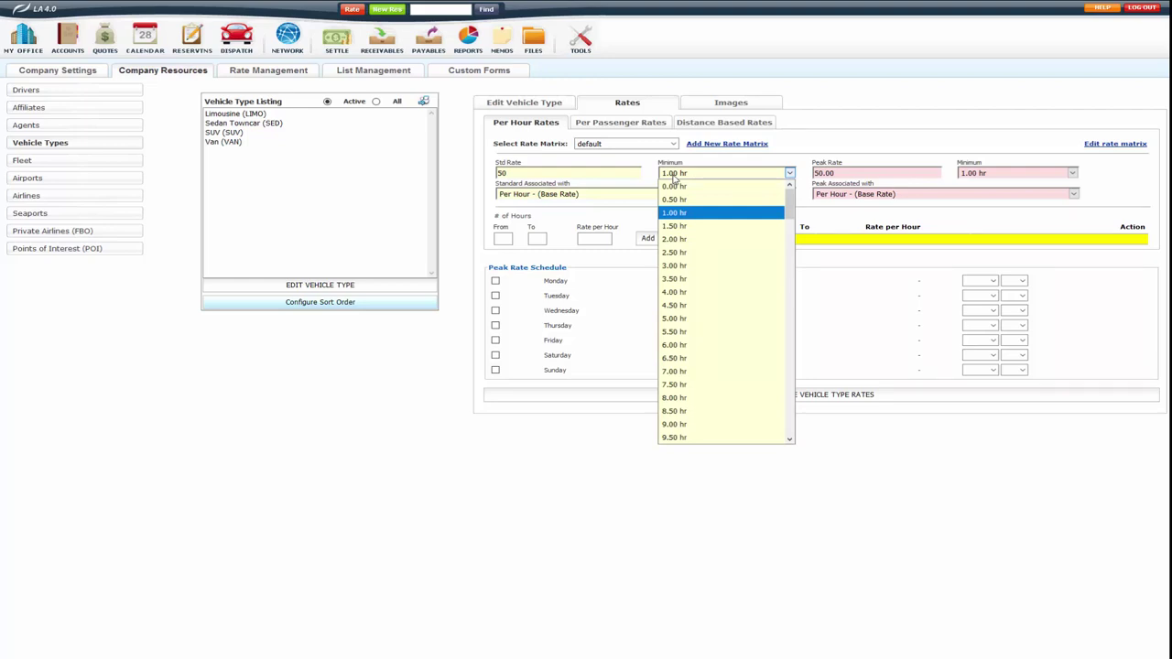
{"action": "left_click", "coordinate": [674, 177]}
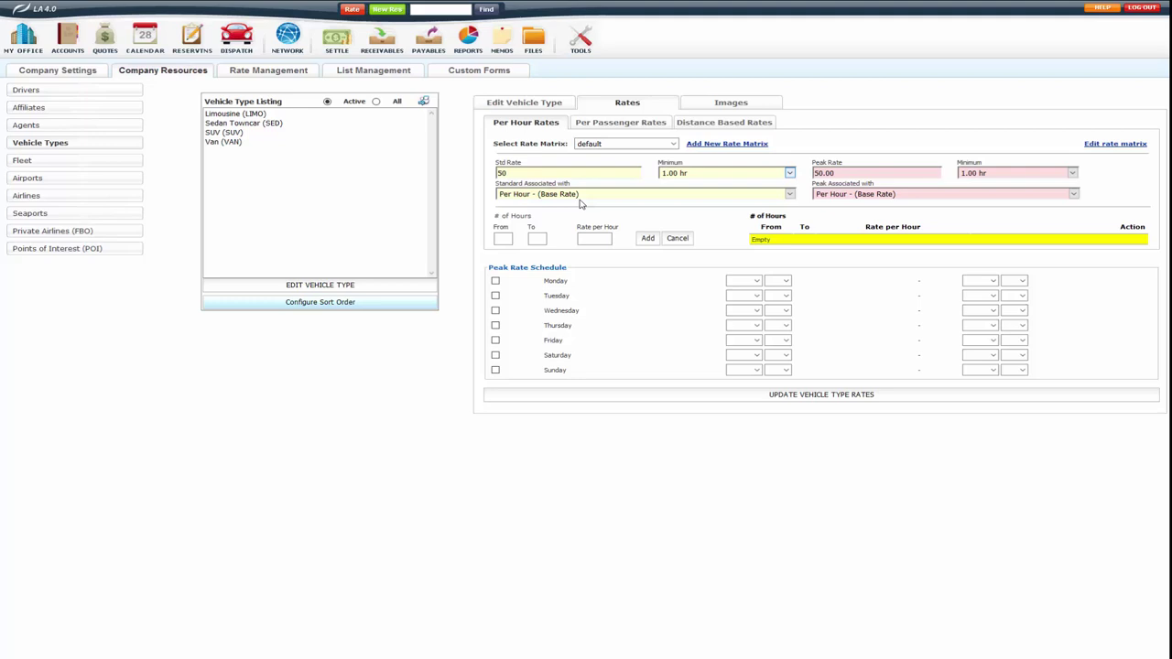
{"action": "left_click", "coordinate": [522, 195]}
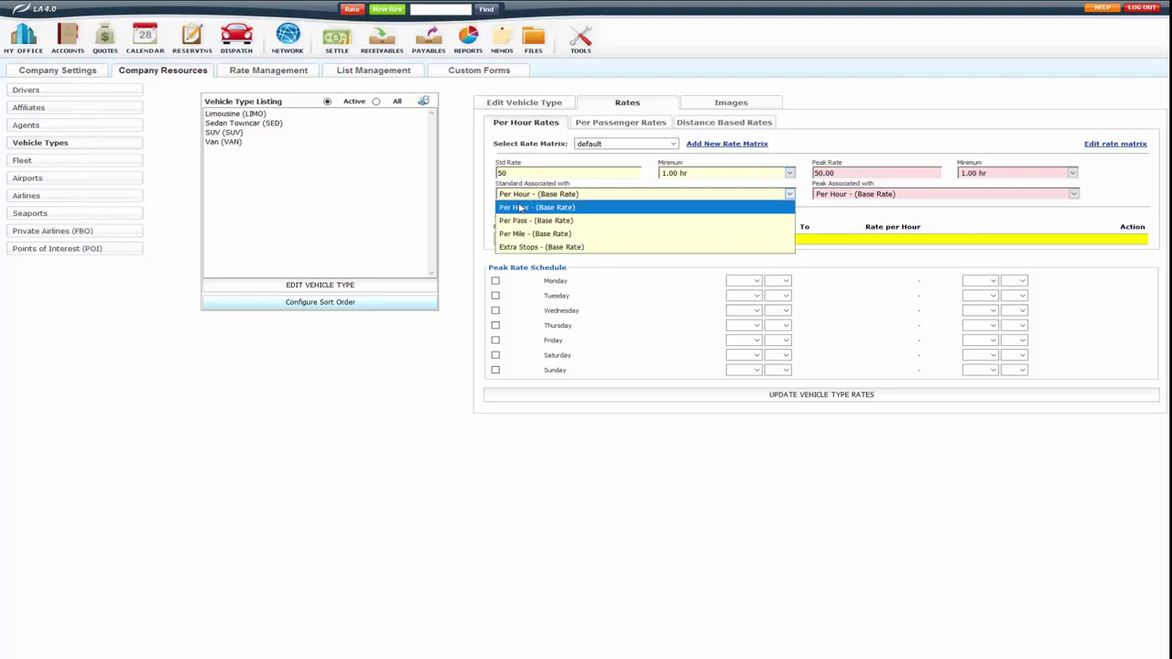
{"action": "left_click", "coordinate": [524, 196]}
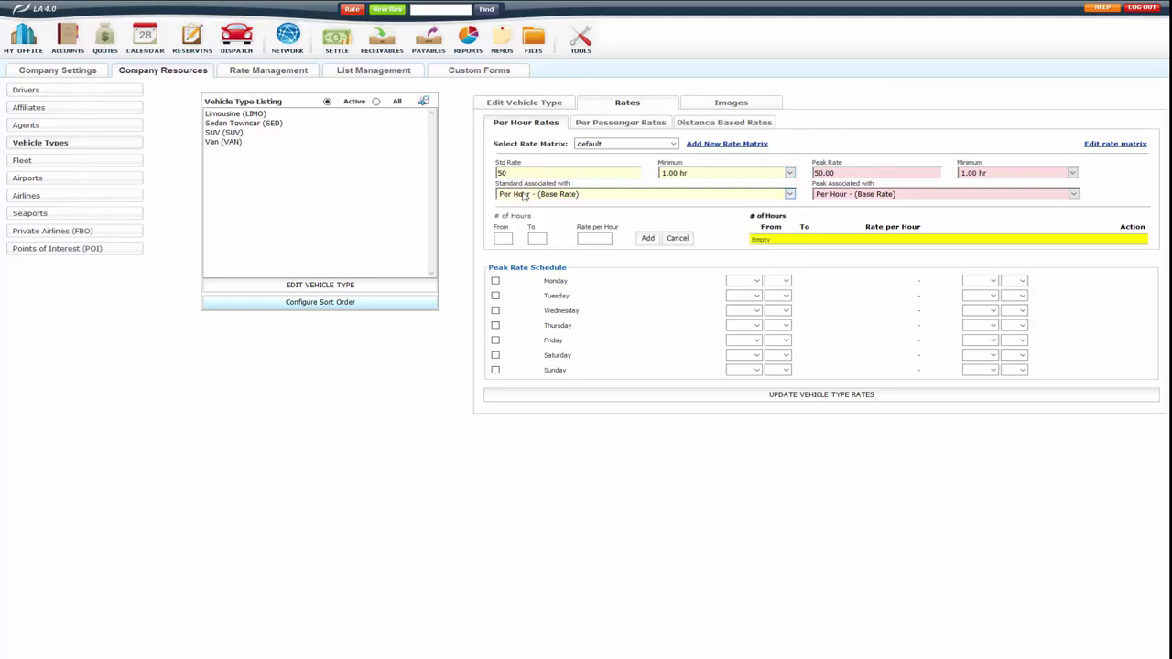
Enable Friday and Saturday in the peak rate schedule and set Friday's start time to 6:00 pm.
{"action": "left_click", "coordinate": [495, 341]}
{"action": "left_click", "coordinate": [495, 355]}
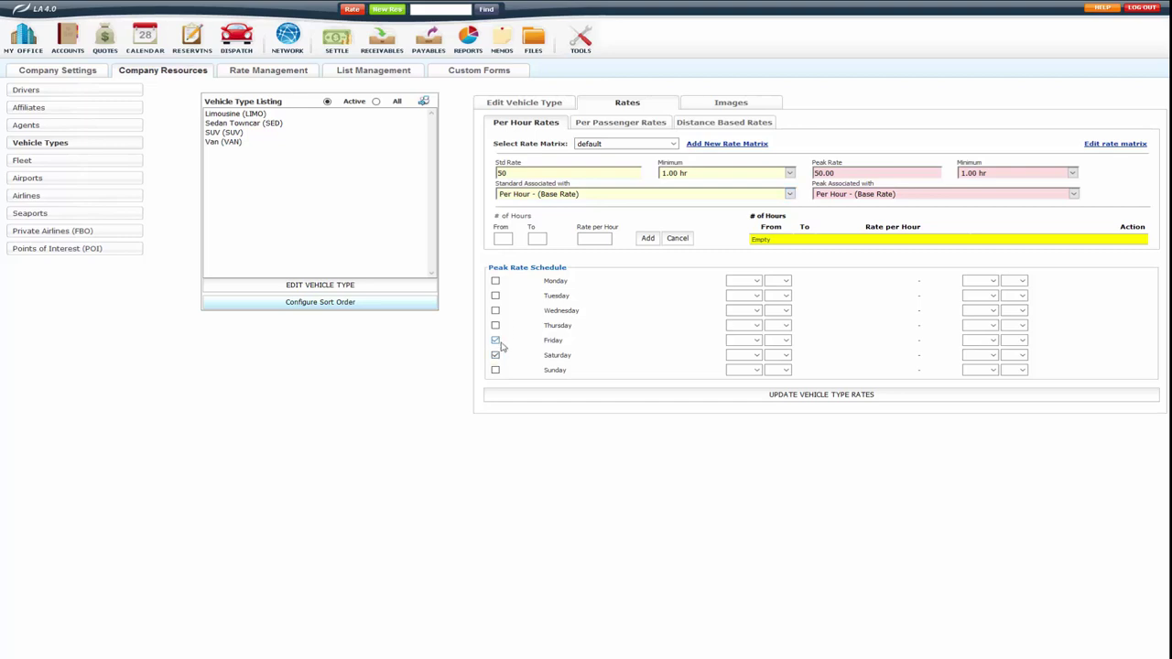
{"action": "left_click", "coordinate": [749, 342]}
{"action": "scroll", "coordinate": [746, 367], "scroll_direction": "down", "scroll_amount": 3}
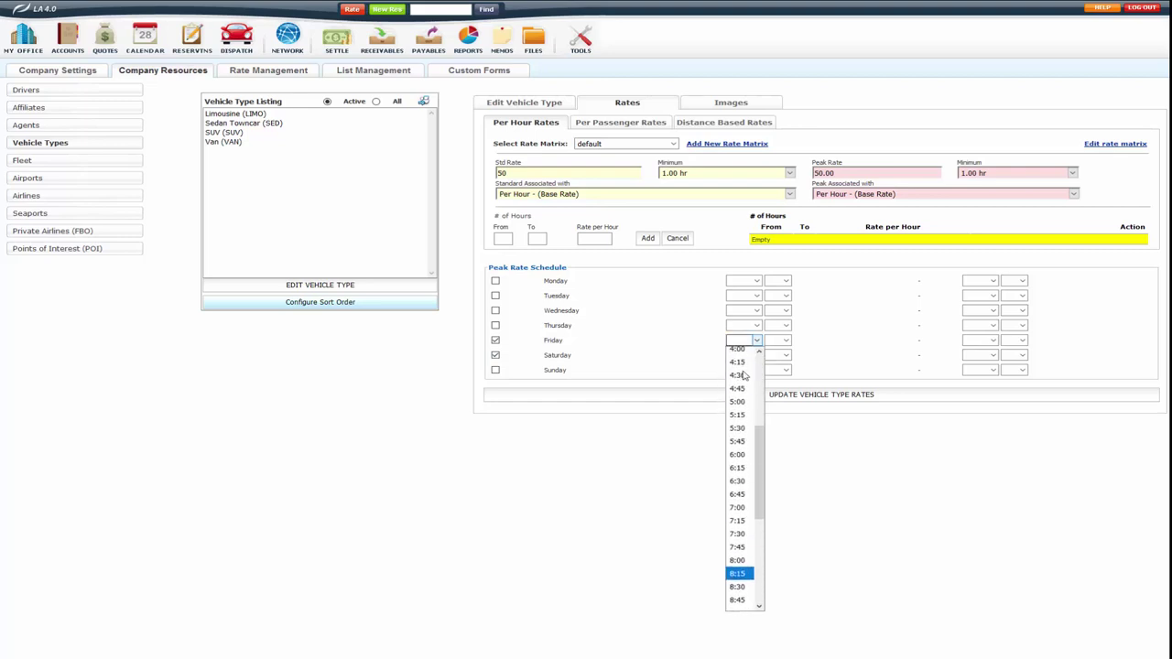
{"action": "left_click", "coordinate": [740, 417]}
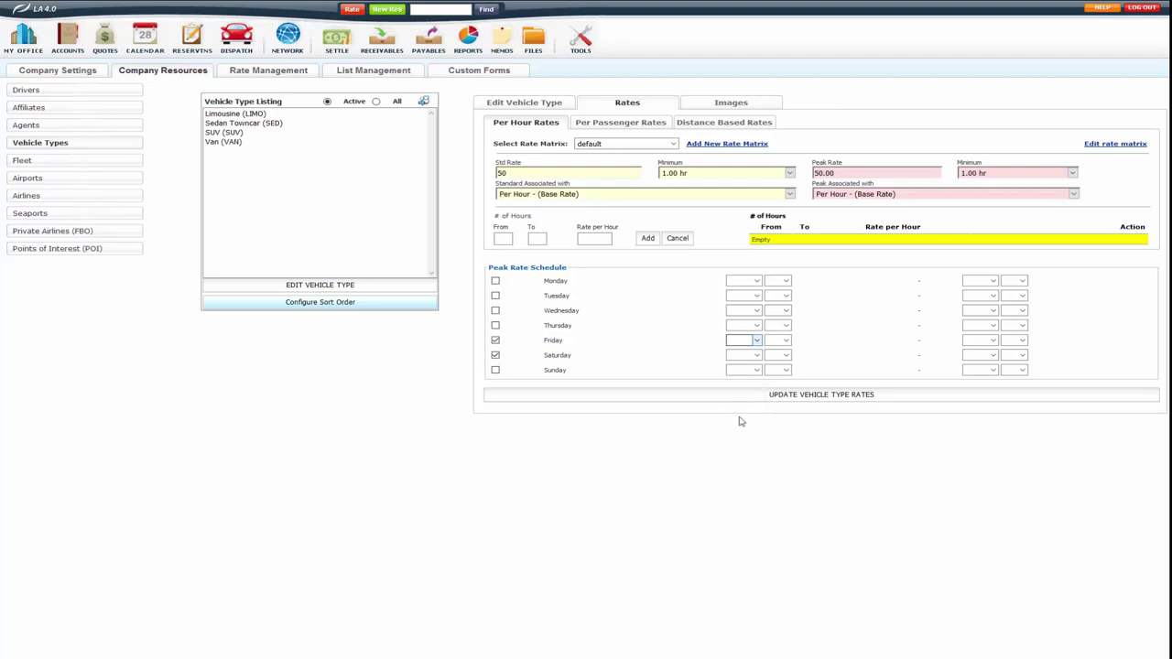
{"action": "left_click", "coordinate": [784, 341]}
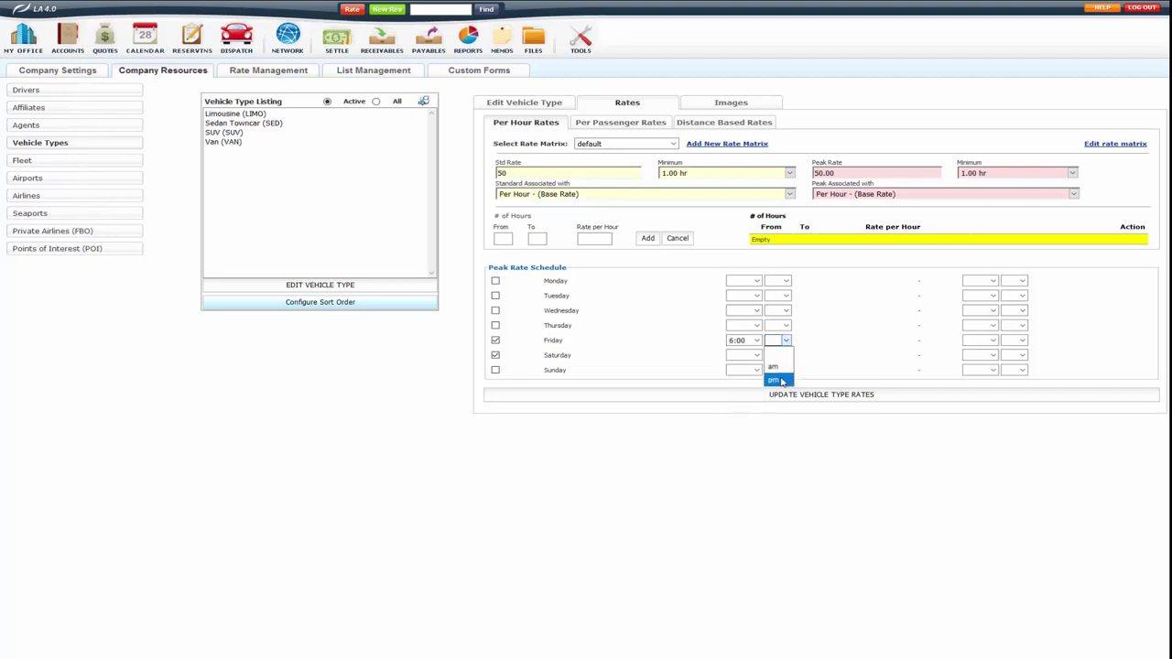
{"action": "left_click", "coordinate": [774, 379]}
Set Friday's peak end time to 12:00 am and update the vehicle type rates.
{"action": "left_click", "coordinate": [981, 340]}
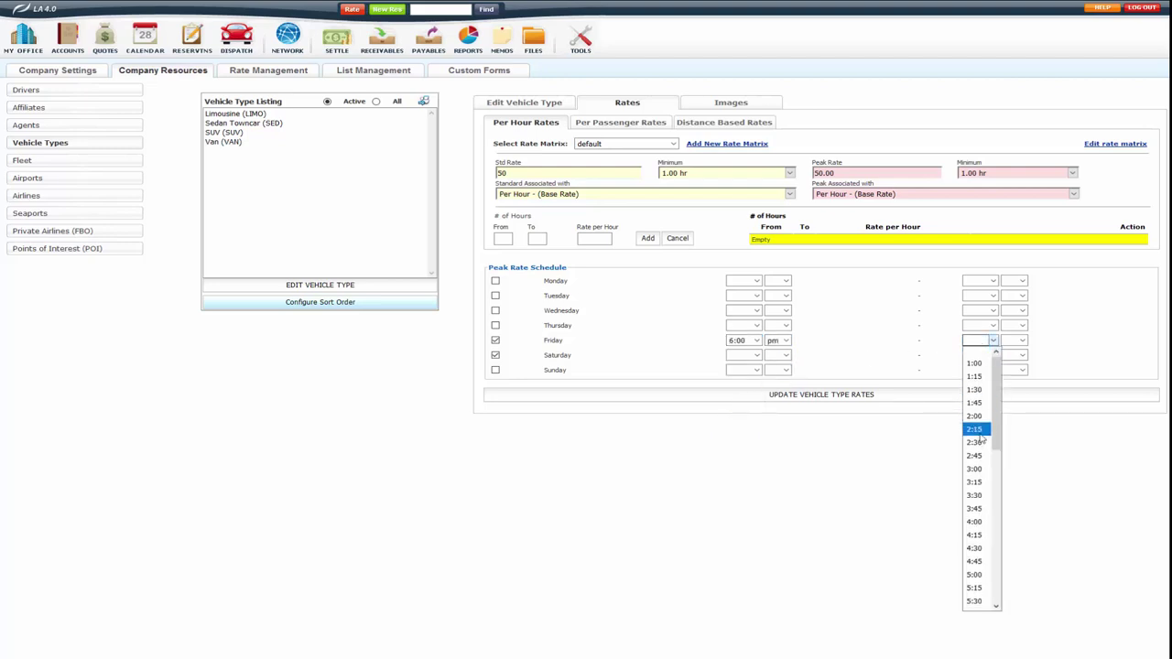
{"action": "scroll", "coordinate": [982, 440], "scroll_direction": "down", "scroll_amount": 5}
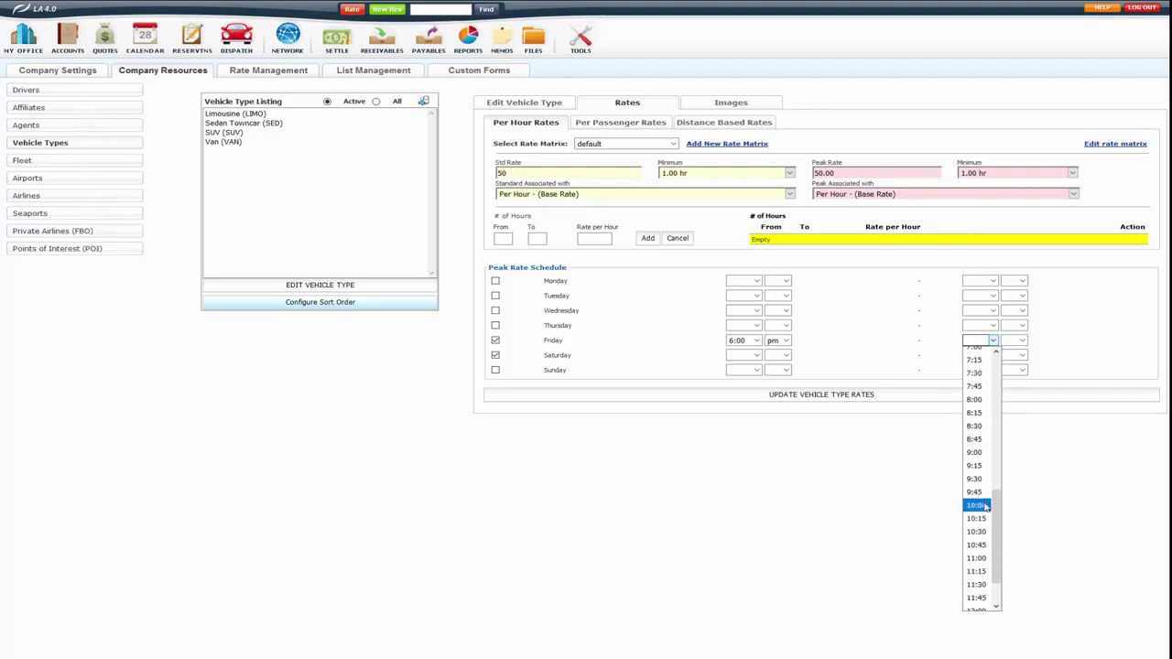
{"action": "scroll", "coordinate": [985, 475], "scroll_direction": "down", "scroll_amount": 1}
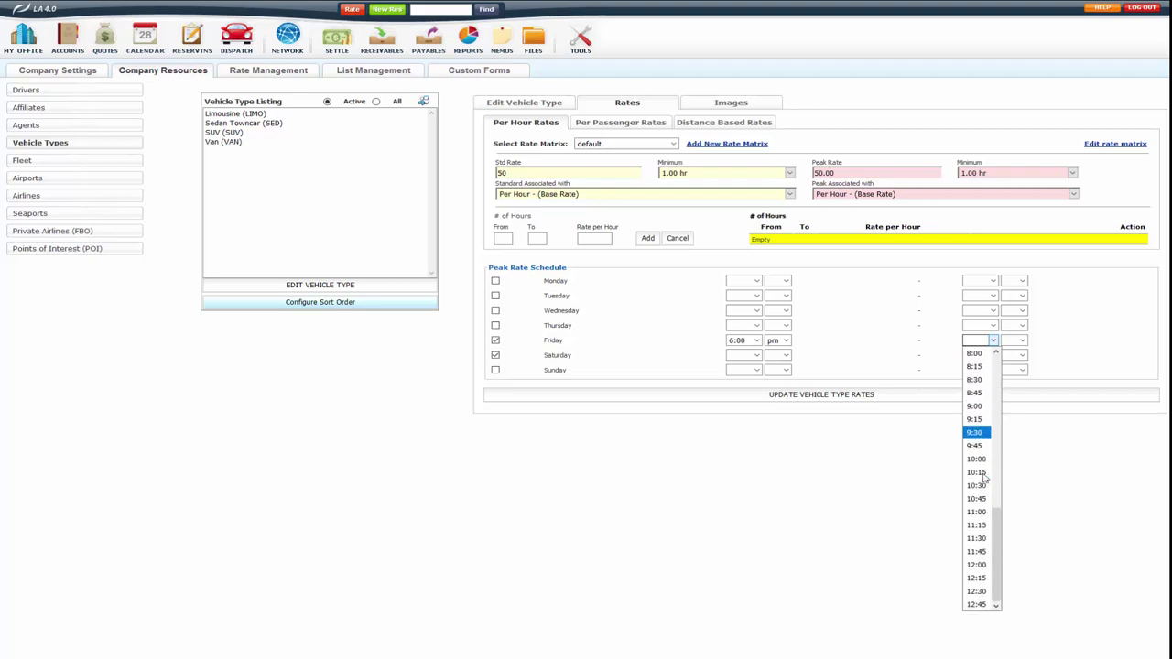
{"action": "left_click", "coordinate": [984, 564]}
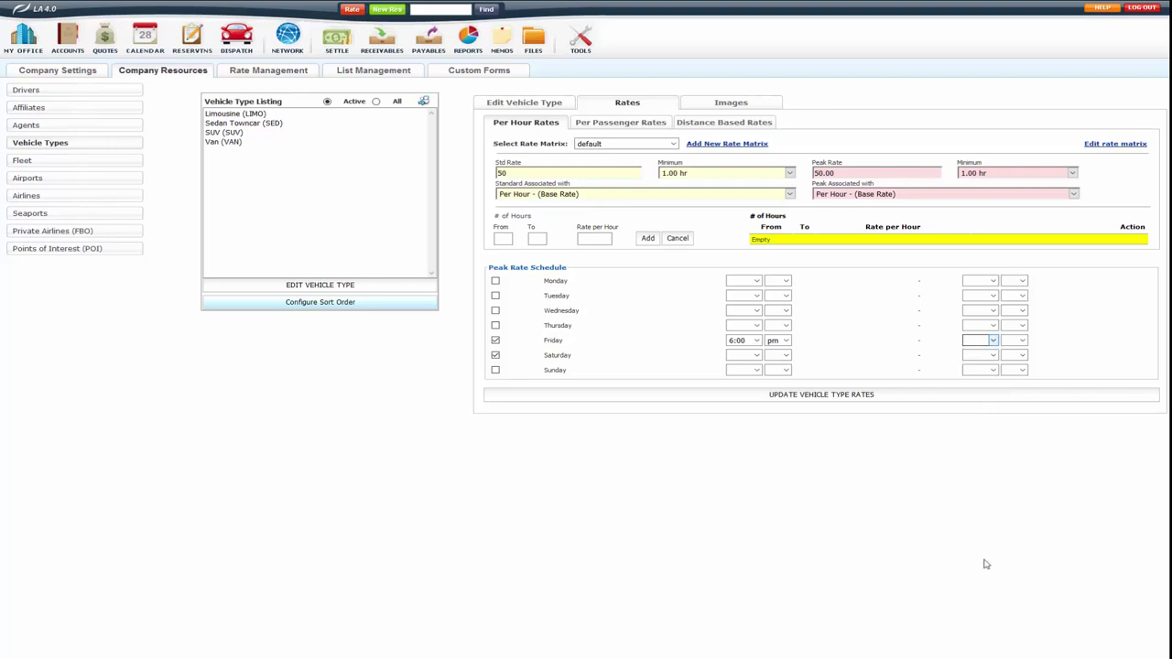
{"action": "left_click", "coordinate": [1017, 341]}
{"action": "left_click", "coordinate": [1011, 364]}
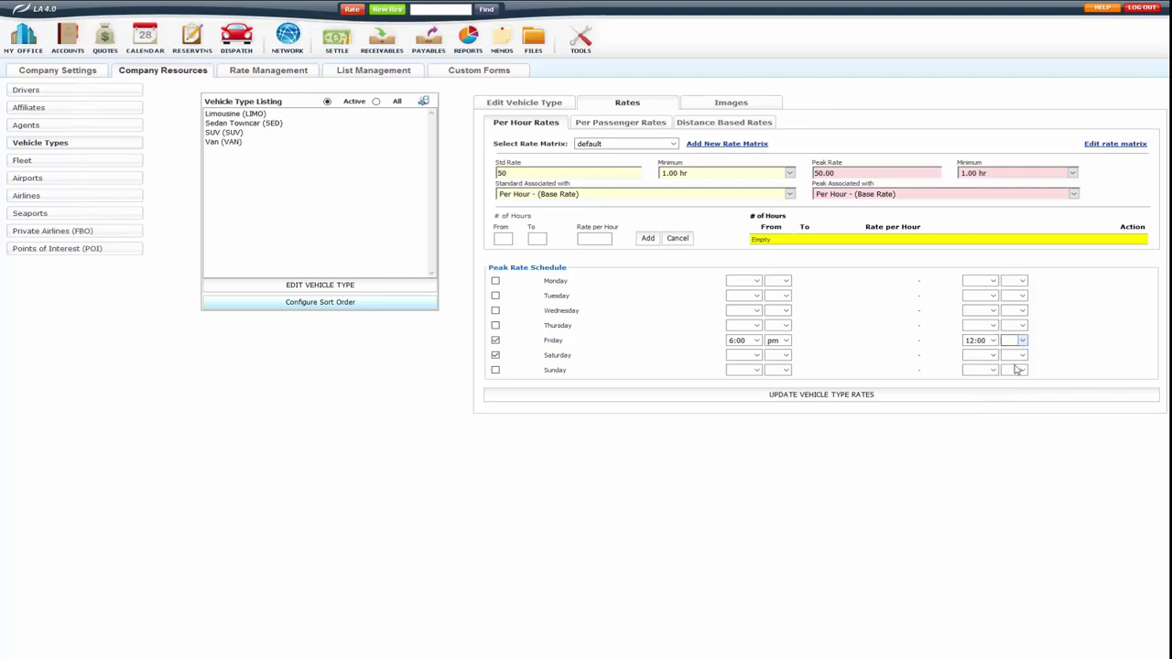
{"action": "left_click", "coordinate": [824, 395]}
Set the peak rate to 75 with a 1.00 hr minimum per hour and update the vehicle type rates.
{"action": "double_click", "coordinate": [828, 174]}
{"action": "type", "text": "50"}
{"action": "left_click", "coordinate": [1072, 173]}
{"action": "left_click", "coordinate": [972, 180]}
{"action": "left_click_drag", "start_coordinate": [880, 175], "coordinate": [795, 179]}
{"action": "type", "text": "75"}
{"action": "left_click", "coordinate": [867, 197]}
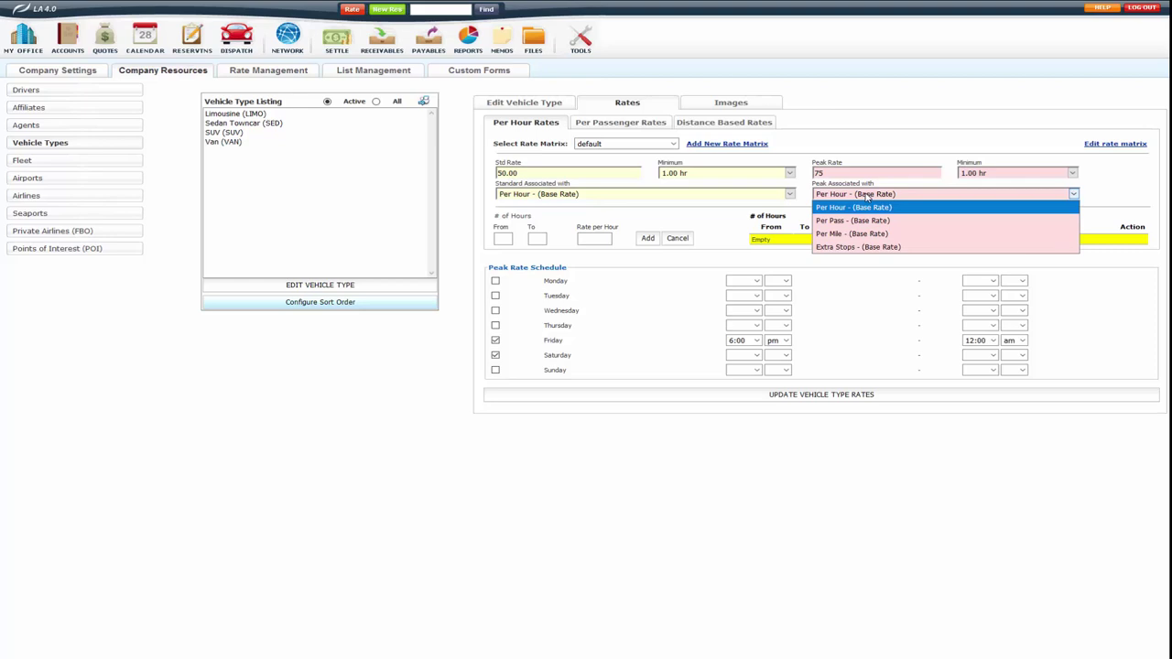
{"action": "left_click", "coordinate": [868, 197]}
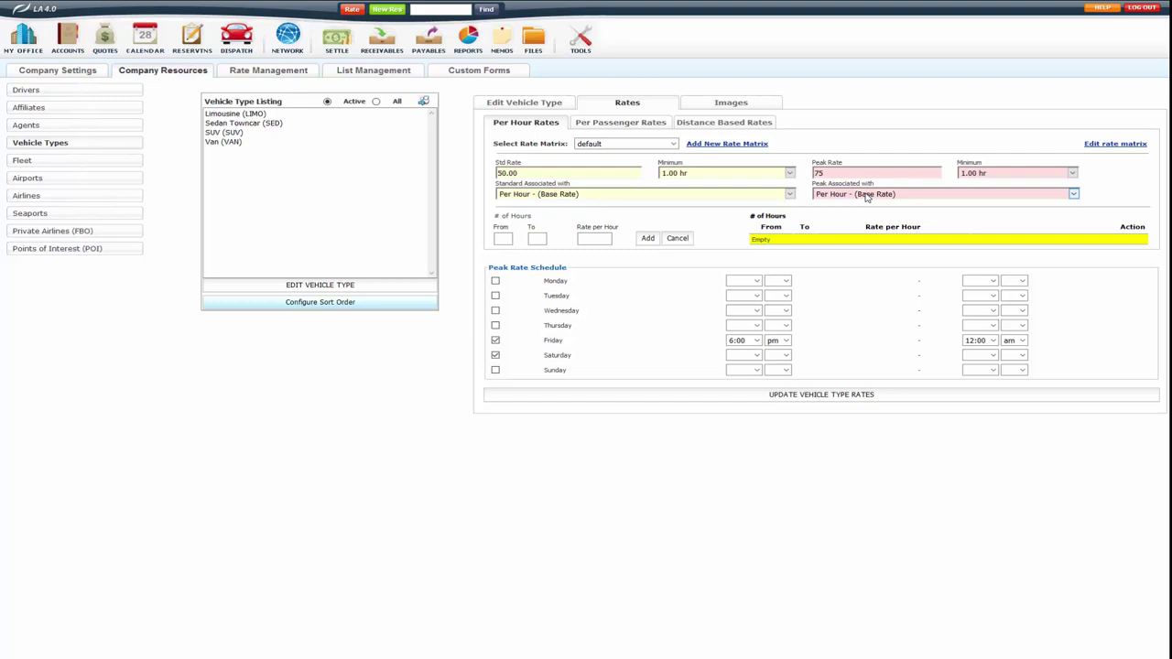
{"action": "left_click", "coordinate": [837, 401]}
Add an hourly rate tier from 0 to 1 hours at 50 per hour.
{"action": "left_click", "coordinate": [503, 239]}
{"action": "type", "text": "0"}
{"action": "left_click", "coordinate": [531, 239]}
{"action": "type", "text": "1"}
{"action": "left_click", "coordinate": [598, 238]}
{"action": "left_click", "coordinate": [647, 238]}
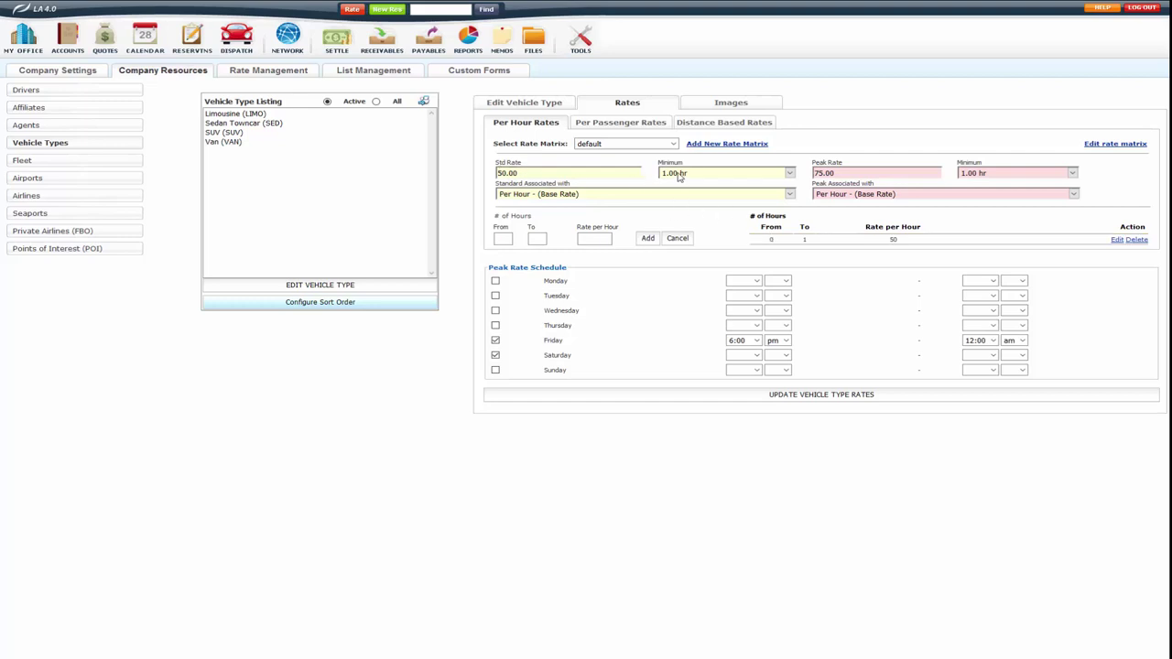
Add an hourly rate tier from 1.1 to 2 hours at 45 per hour.
{"action": "left_click", "coordinate": [503, 238]}
{"action": "type", "text": "1.1"}
{"action": "left_click", "coordinate": [536, 238]}
{"action": "left_click", "coordinate": [593, 238]}
{"action": "type", "text": "45"}
{"action": "left_click", "coordinate": [647, 238]}
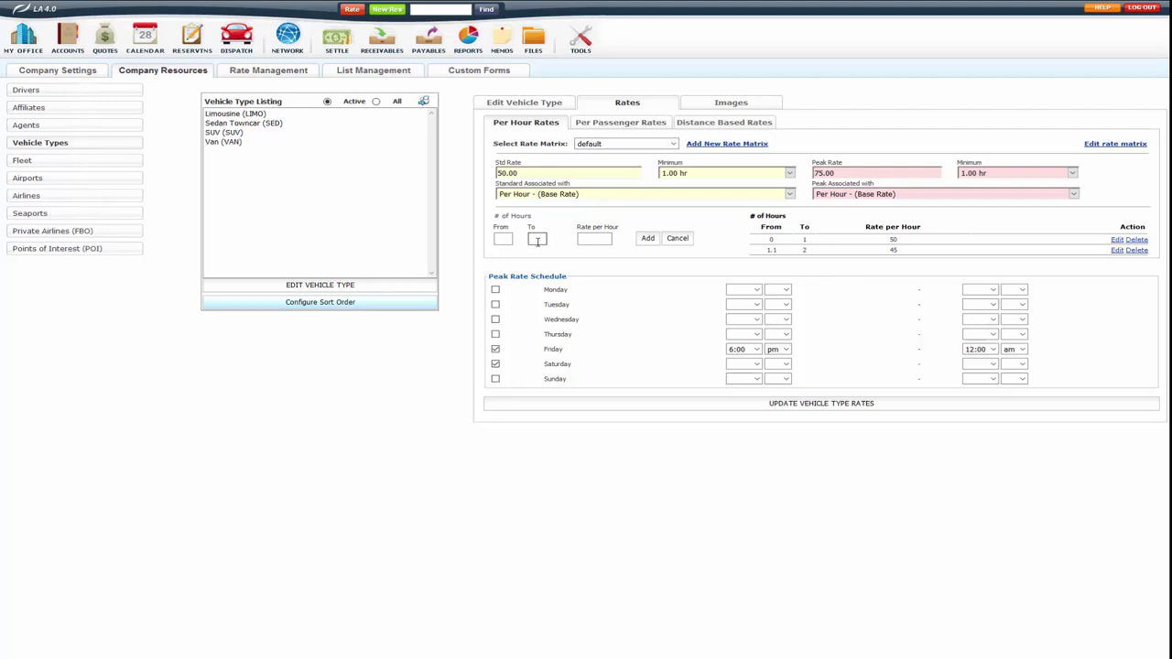
Add an hourly rate tier from 2.1 to 3 hours at 40 per hour.
{"action": "left_click", "coordinate": [502, 239]}
{"action": "type", "text": "1"}
{"action": "left_click", "coordinate": [537, 238]}
{"action": "type", "text": "3"}
{"action": "left_click", "coordinate": [589, 238]}
{"action": "type", "text": "40"}
{"action": "left_click", "coordinate": [647, 238]}
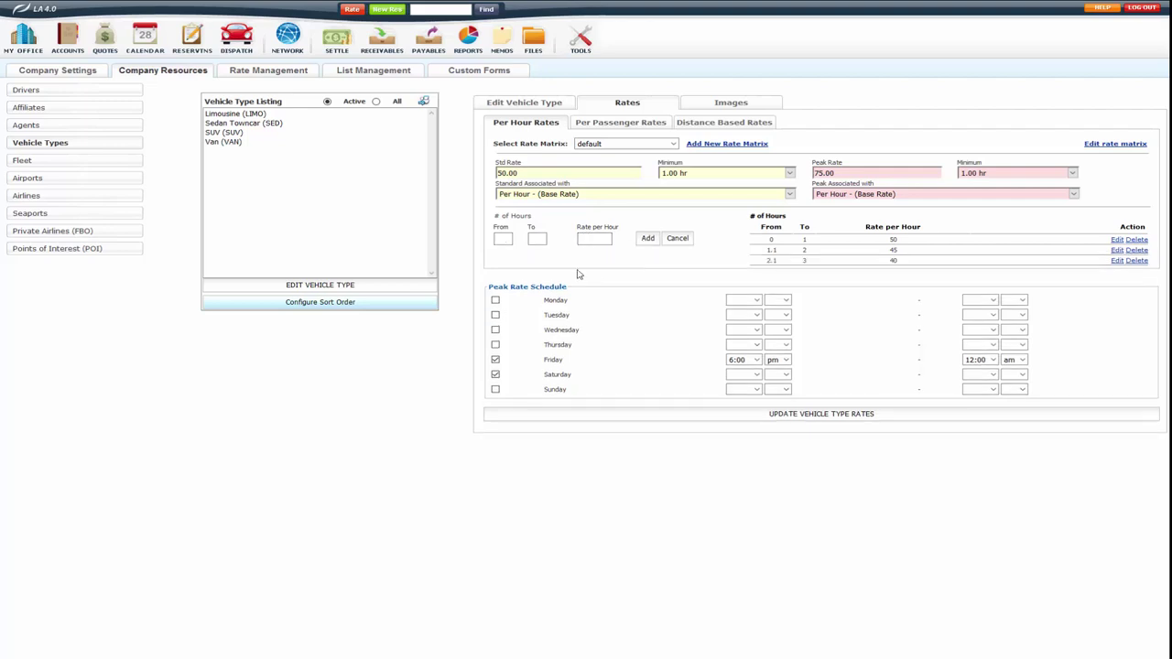
Add an hourly rate tier from 3.1 to 12 hours at 35 per hour.
{"action": "left_click", "coordinate": [504, 239]}
{"action": "type", "text": "3.1"}
{"action": "left_click", "coordinate": [537, 239]}
{"action": "type", "text": "12"}
{"action": "left_click", "coordinate": [581, 237]}
{"action": "left_click", "coordinate": [648, 238]}
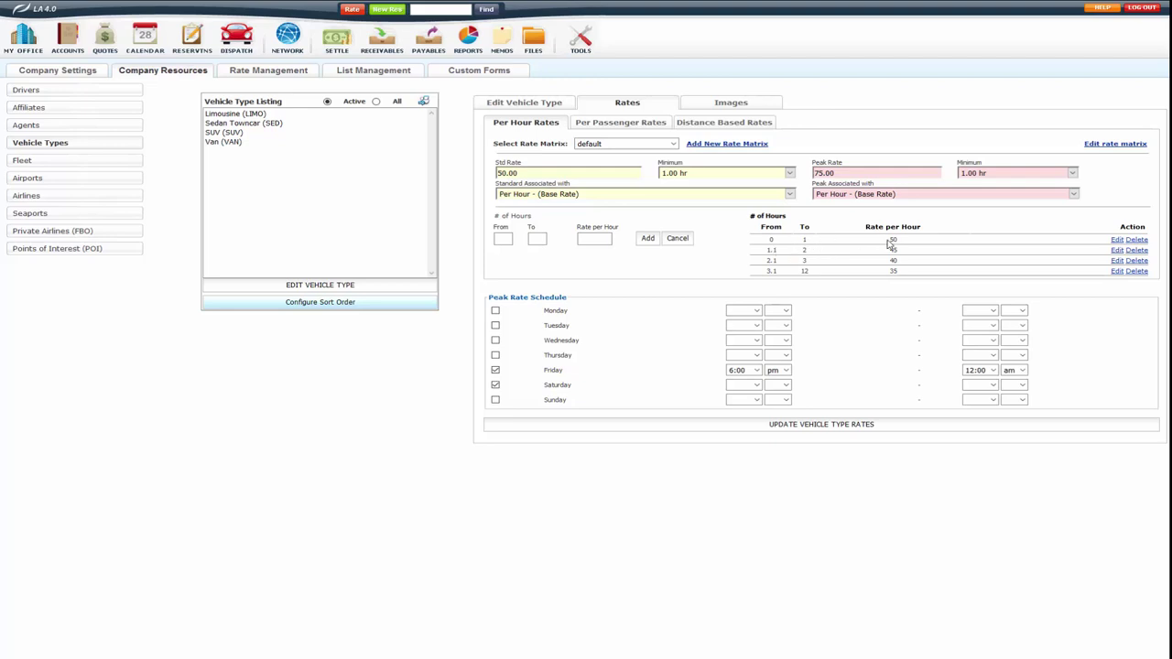
Review the tiered rates per hour and update the vehicle type rates to save them.
{"action": "left_click_drag", "start_coordinate": [866, 234], "coordinate": [932, 233]}
{"action": "left_click", "coordinate": [932, 233]}
{"action": "left_click_drag", "start_coordinate": [899, 256], "coordinate": [887, 257]}
{"action": "left_click", "coordinate": [886, 256]}
{"action": "left_click", "coordinate": [832, 424]}
Create a new rate matrix named Corporate, copying its rates from the default matrix.
{"action": "left_click", "coordinate": [703, 147]}
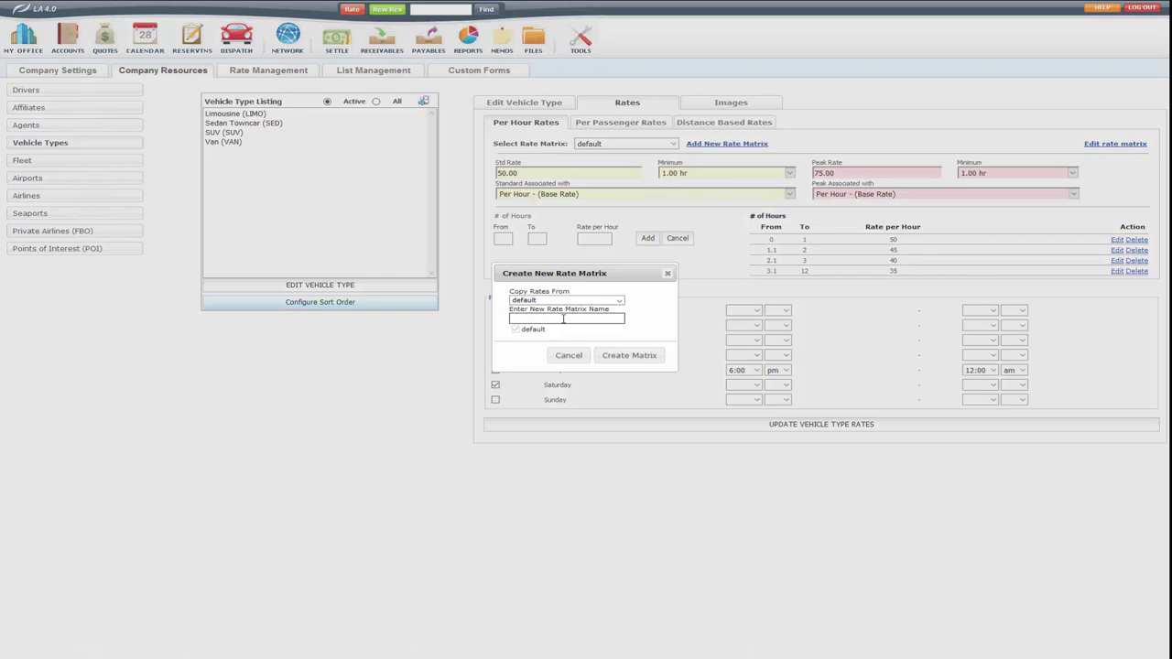
{"action": "type", "text": "Corporate"}
{"action": "left_click", "coordinate": [628, 358]}
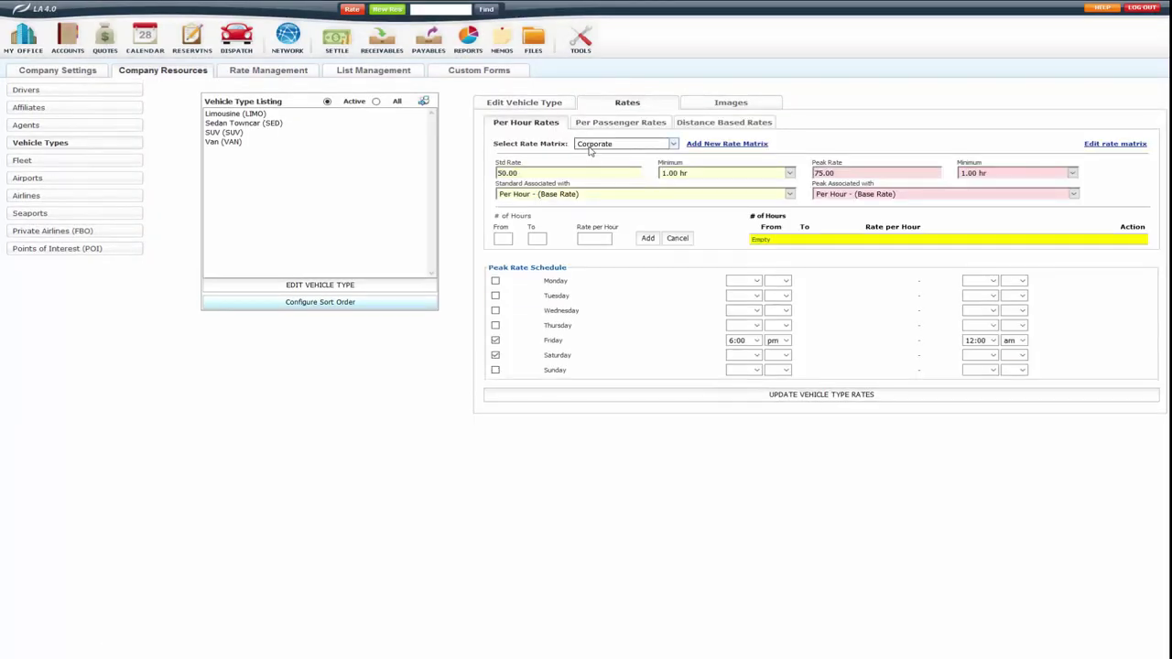
Set the Corporate matrix's standard rate to 45 and peak rate to 65, and update the vehicle type rates.
{"action": "left_click_drag", "start_coordinate": [524, 174], "coordinate": [479, 179]}
{"action": "type", "text": "45.00"}
{"action": "left_click", "coordinate": [857, 170]}
{"action": "double_click", "coordinate": [829, 173]}
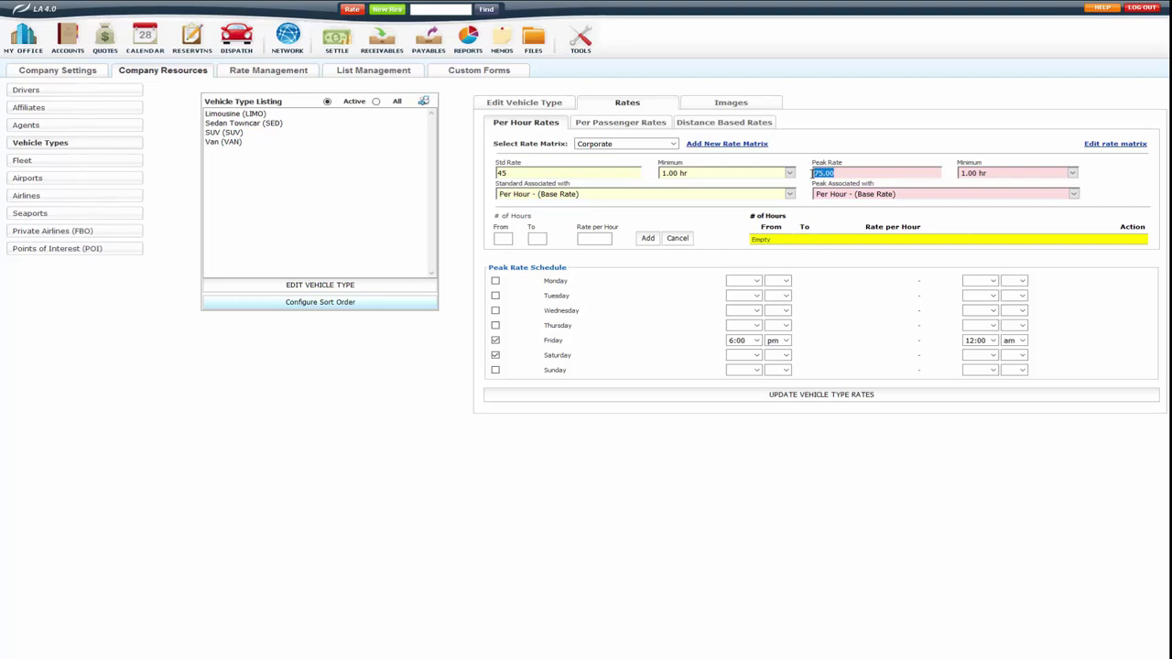
{"action": "type", "text": "655"}
{"action": "key", "text": "BackSpace"}
{"action": "left_click", "coordinate": [727, 398]}
Switch the Sedan Towncar's rates view back to the default rate matrix.
{"action": "left_click", "coordinate": [637, 149]}
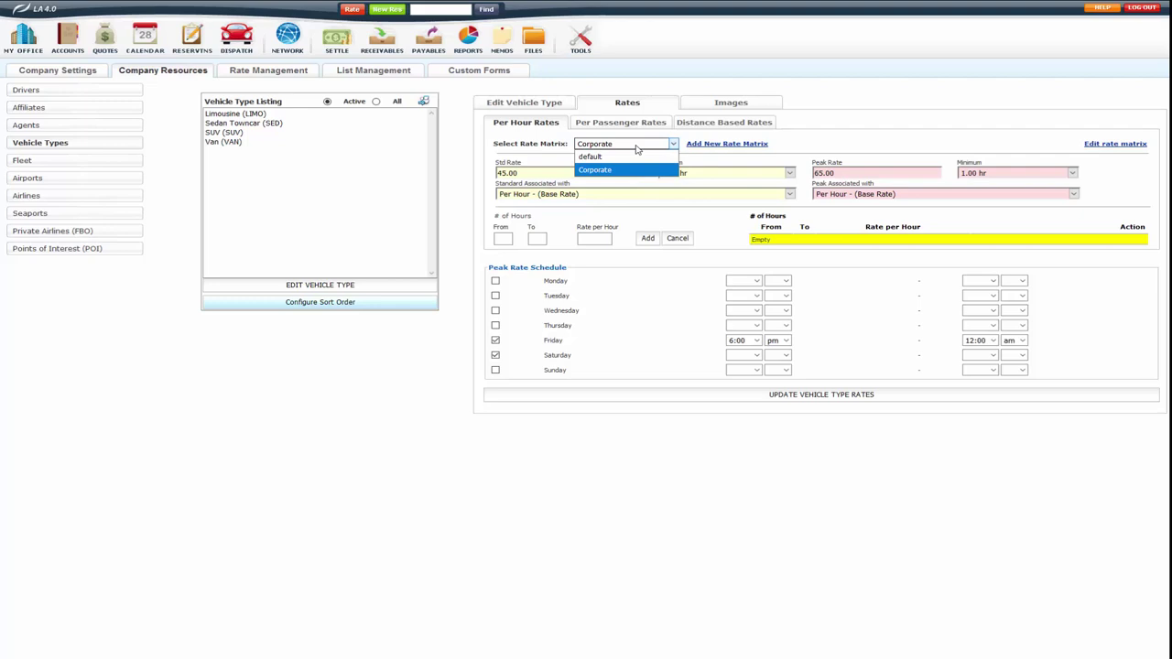
{"action": "left_click", "coordinate": [628, 157]}
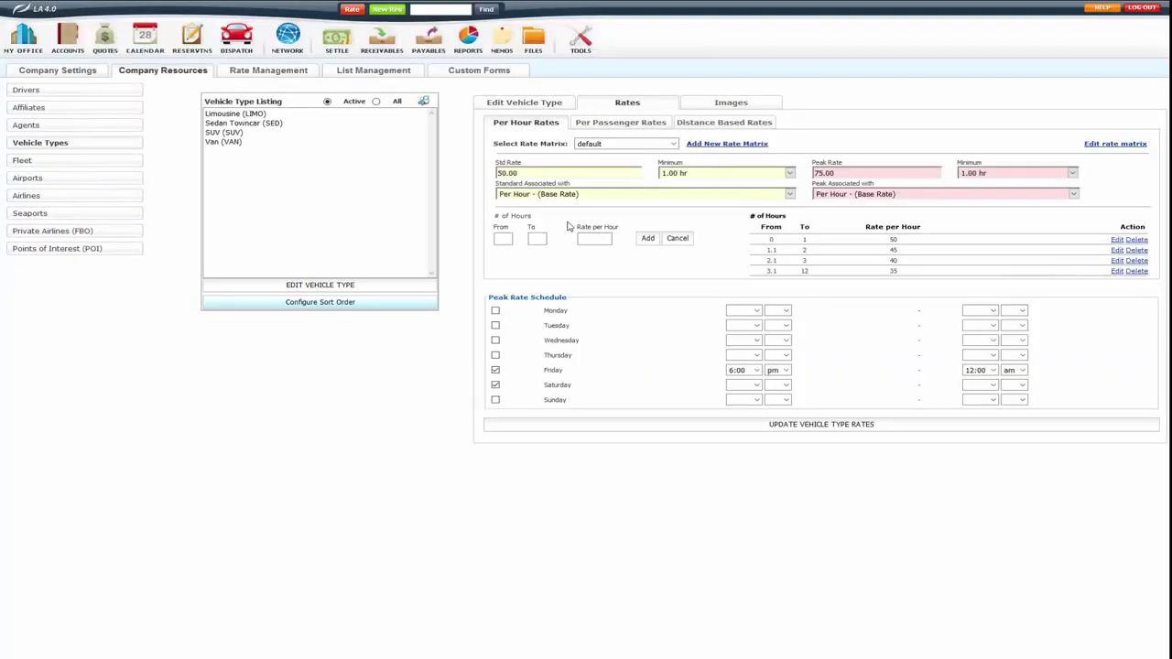
Display the Corporate rate matrix for the Sedan Towncar's per-hour rates.
{"action": "left_click", "coordinate": [641, 149]}
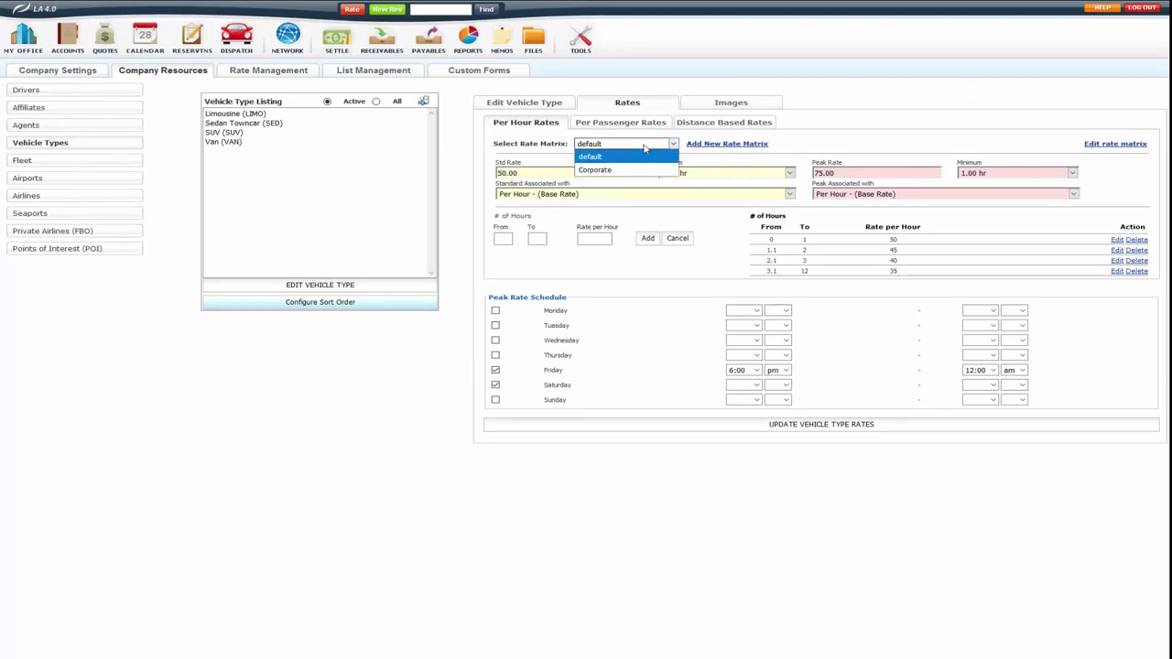
{"action": "left_click", "coordinate": [605, 171]}
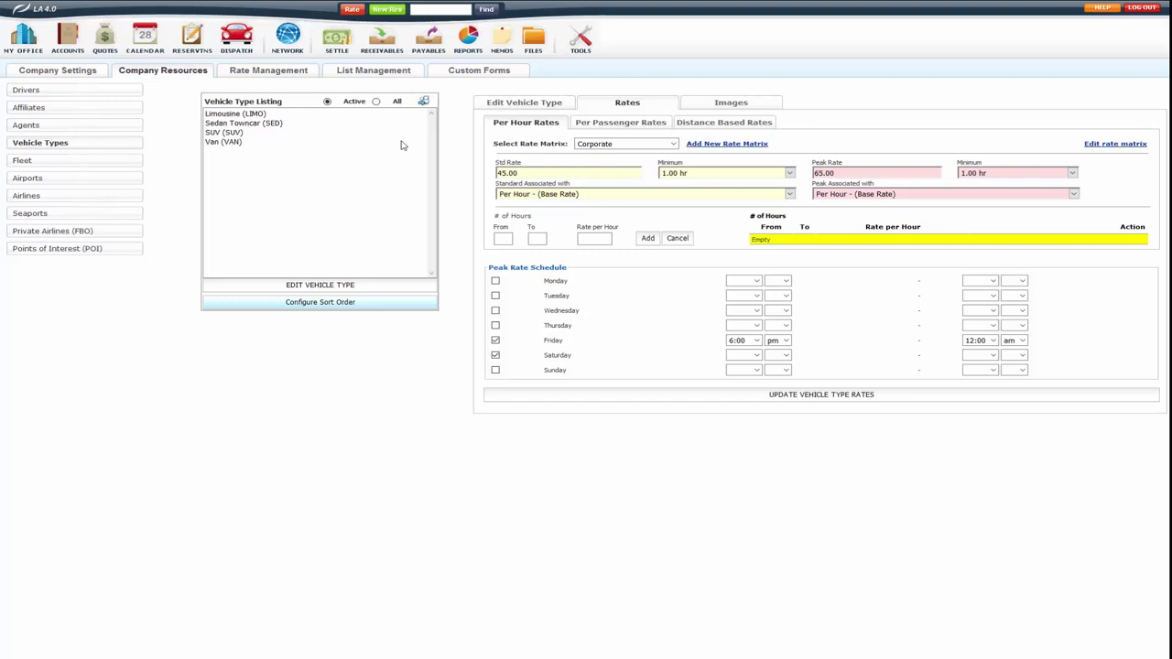
Open another vehicle type's per-hour rates, set its default matrix peak rate to 85, and update the vehicle type rates.
{"action": "left_click", "coordinate": [268, 124]}
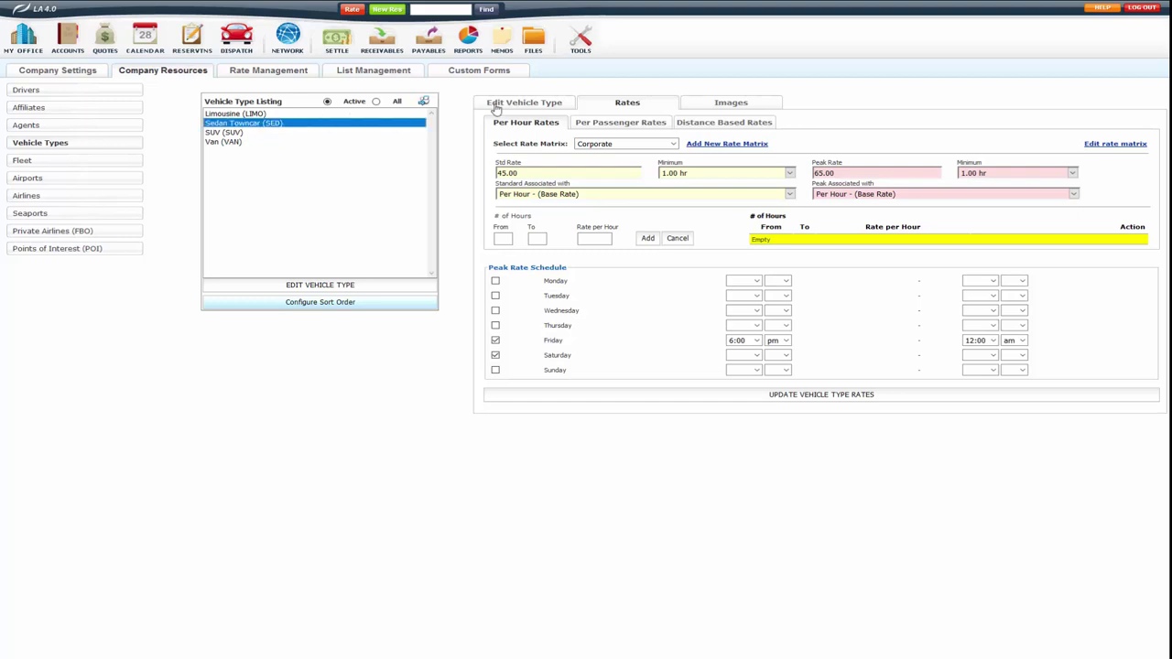
{"action": "left_click", "coordinate": [496, 107]}
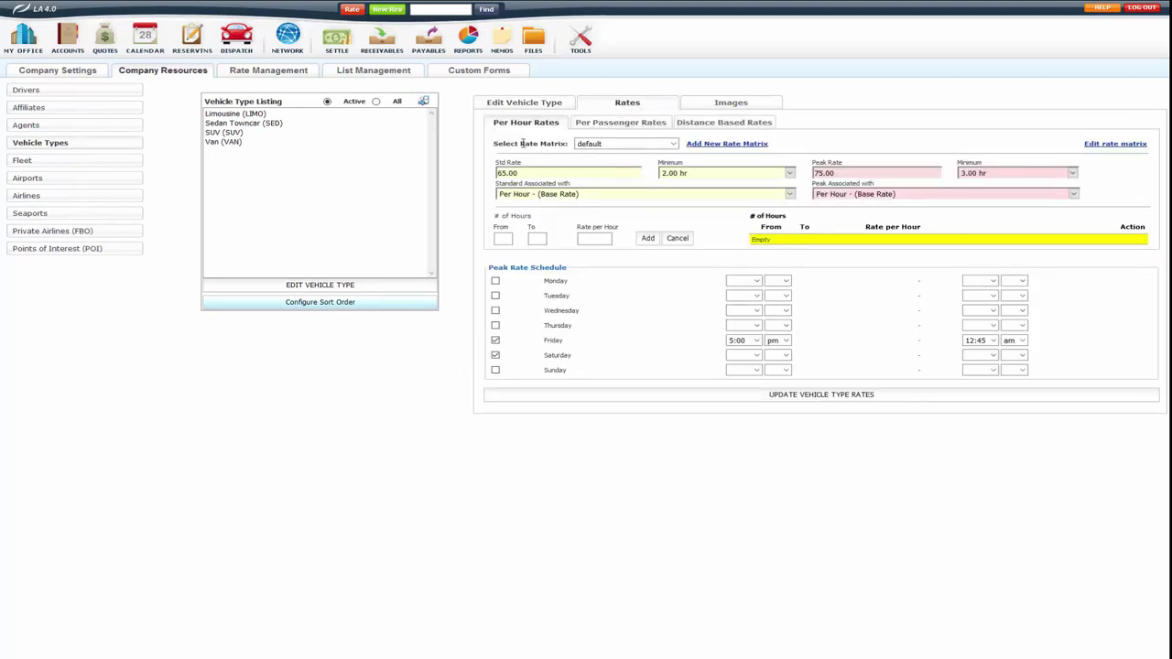
{"action": "left_click", "coordinate": [600, 147]}
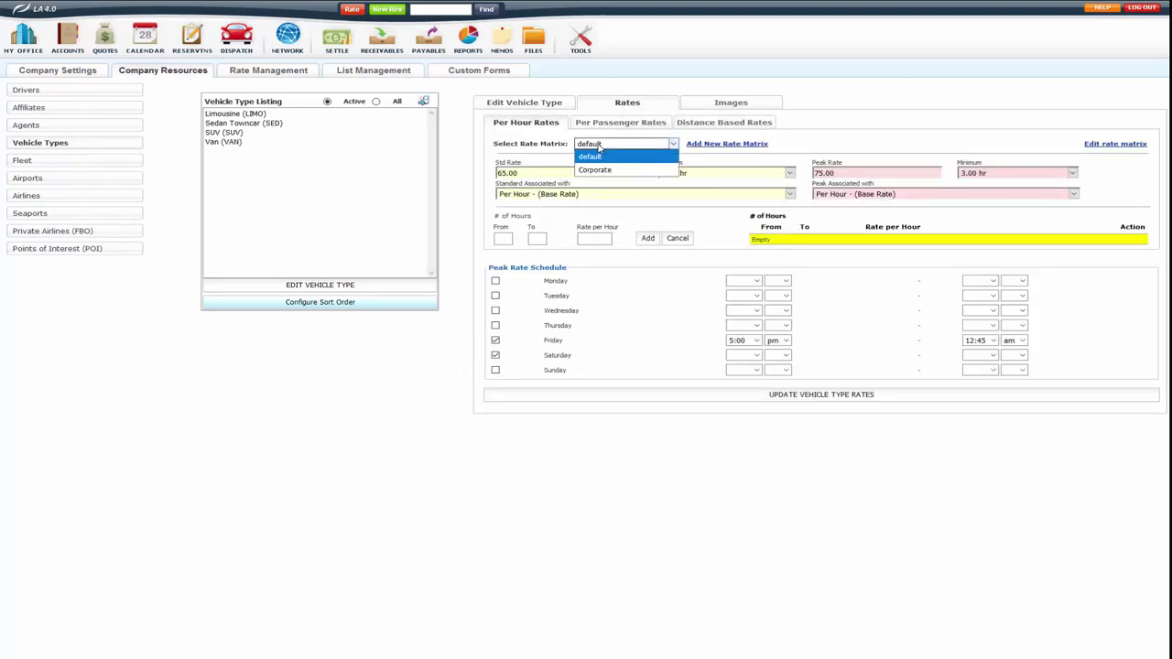
{"action": "left_click", "coordinate": [600, 148]}
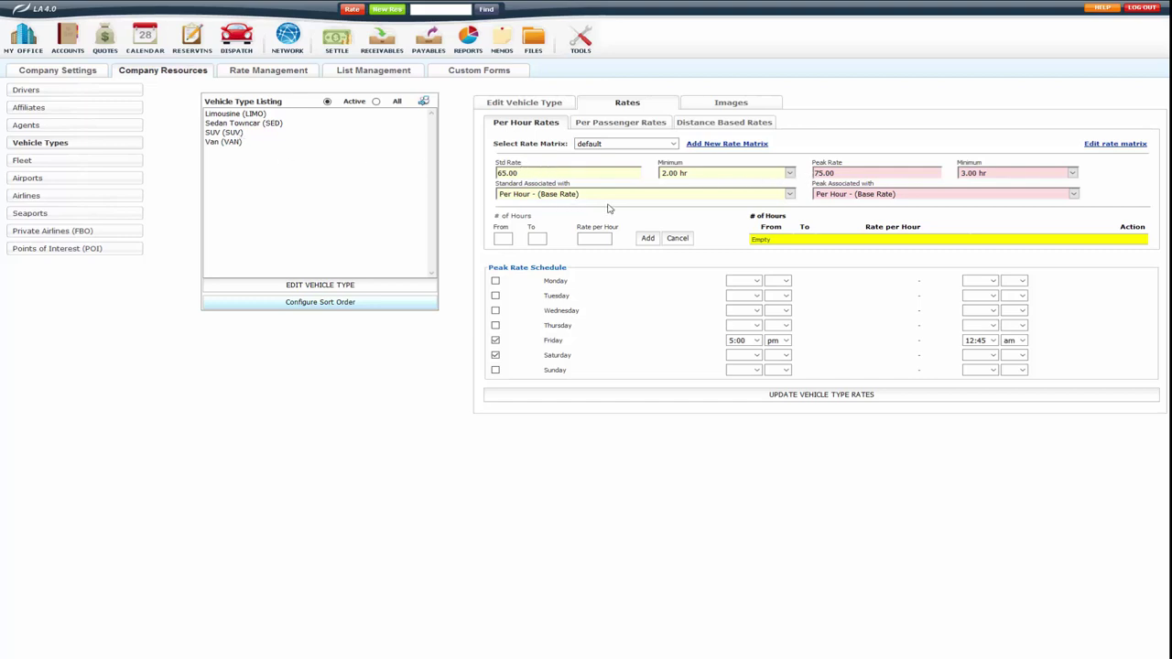
{"action": "left_click_drag", "start_coordinate": [837, 172], "coordinate": [801, 170]}
{"action": "type", "text": "85"}
{"action": "left_click", "coordinate": [614, 400]}
Compare this vehicle type's Corporate rate matrix with its default matrix, ending on the default one.
{"action": "left_click", "coordinate": [621, 147]}
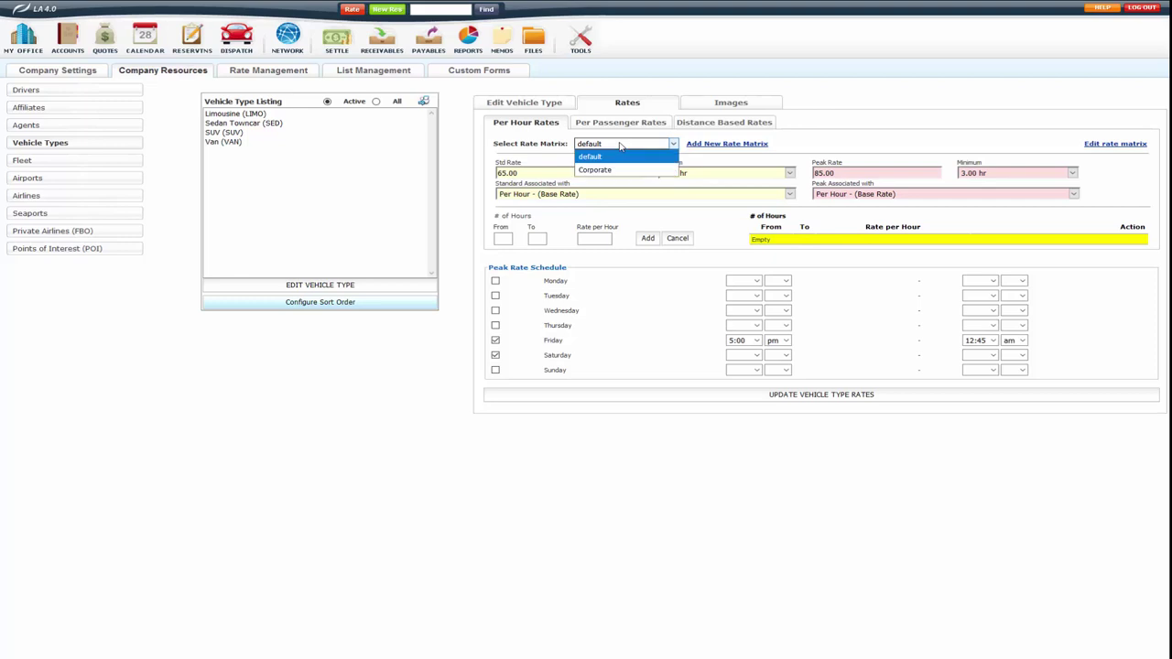
{"action": "left_click", "coordinate": [613, 170]}
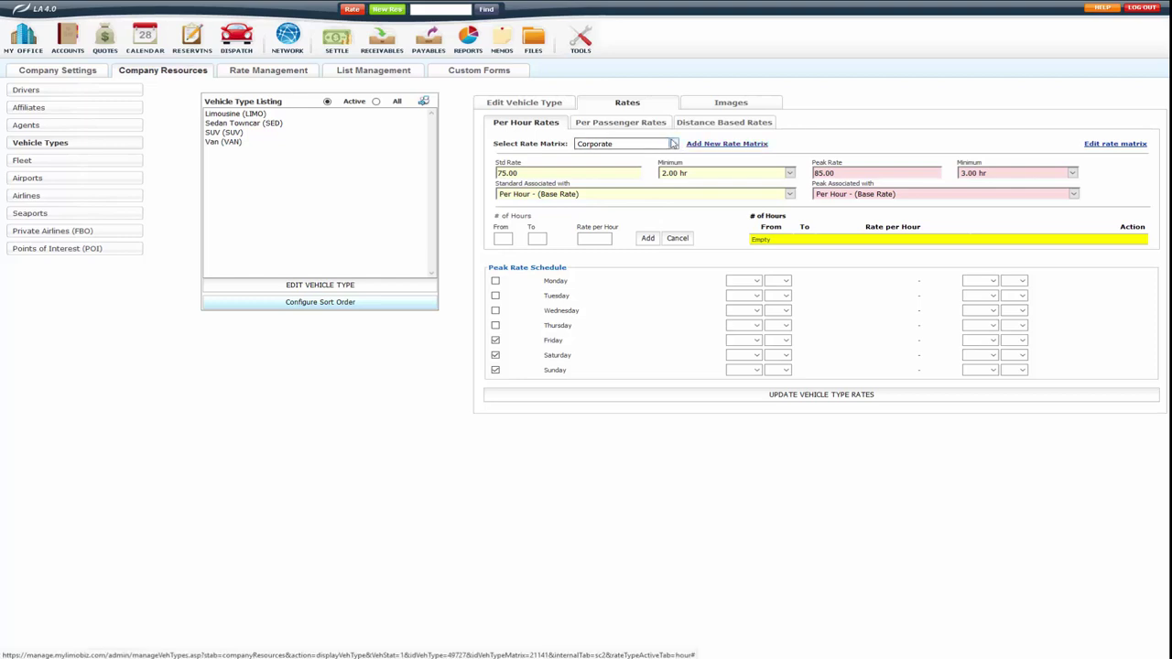
{"action": "left_click", "coordinate": [669, 144]}
{"action": "left_click", "coordinate": [669, 143]}
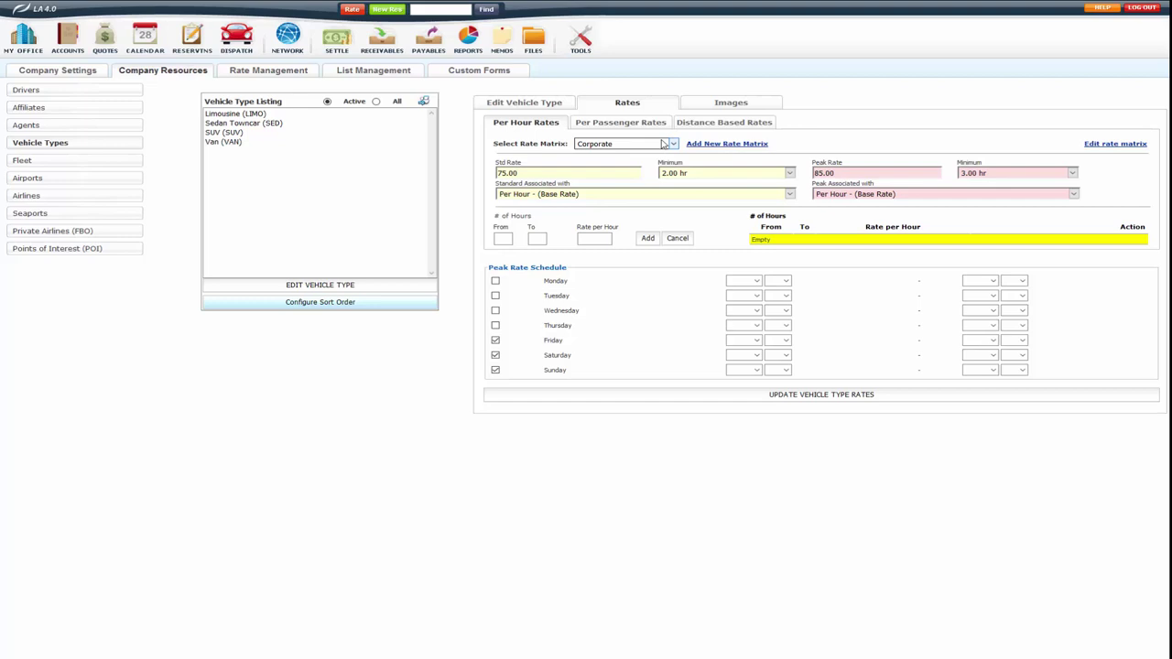
{"action": "left_click", "coordinate": [657, 143]}
{"action": "left_click", "coordinate": [622, 152]}
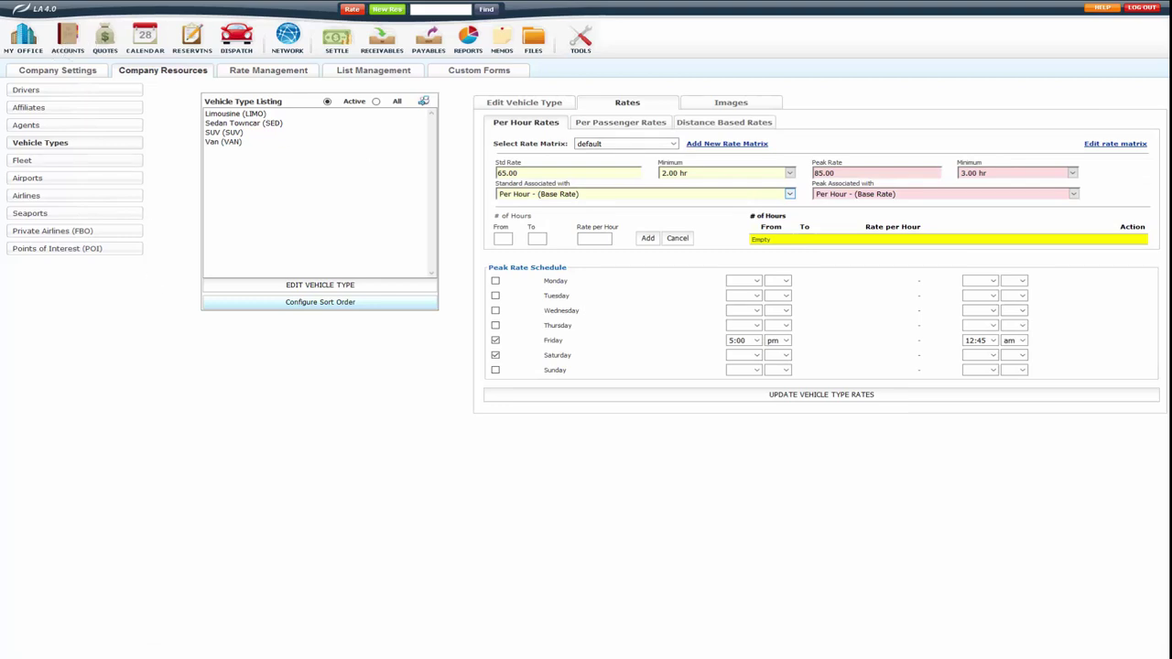
In the customer accounts, list all accounts and open the first individual customer's financial data.
{"action": "left_click", "coordinate": [170, 7]}
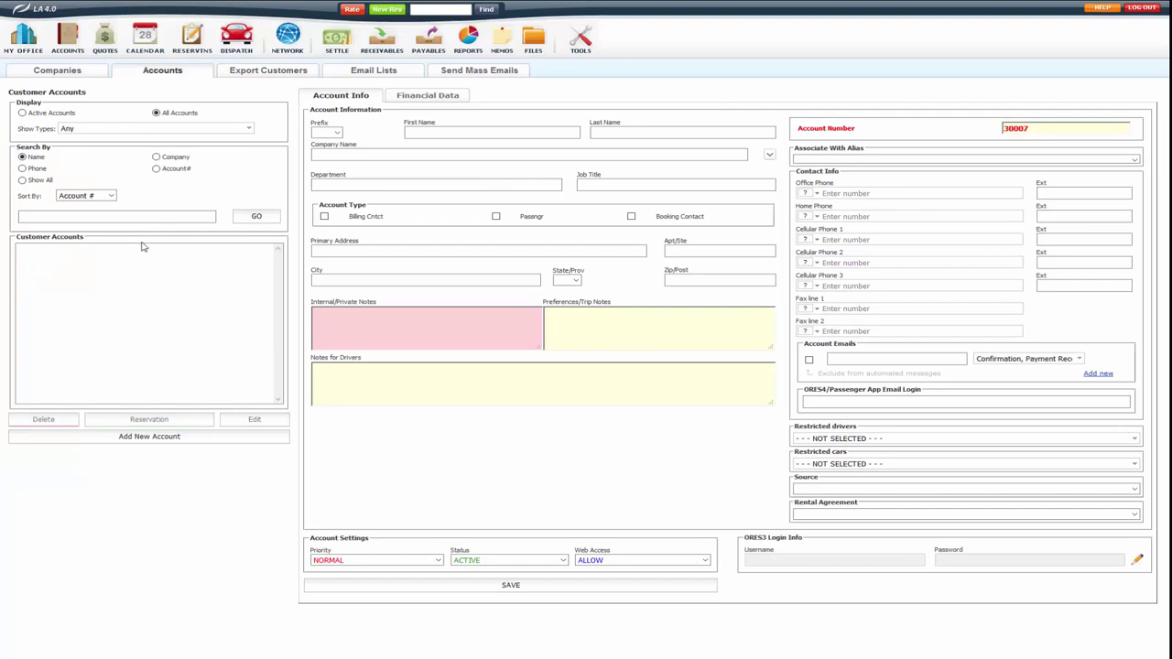
{"action": "left_click", "coordinate": [22, 181]}
{"action": "left_click", "coordinate": [266, 218]}
{"action": "left_click", "coordinate": [183, 283]}
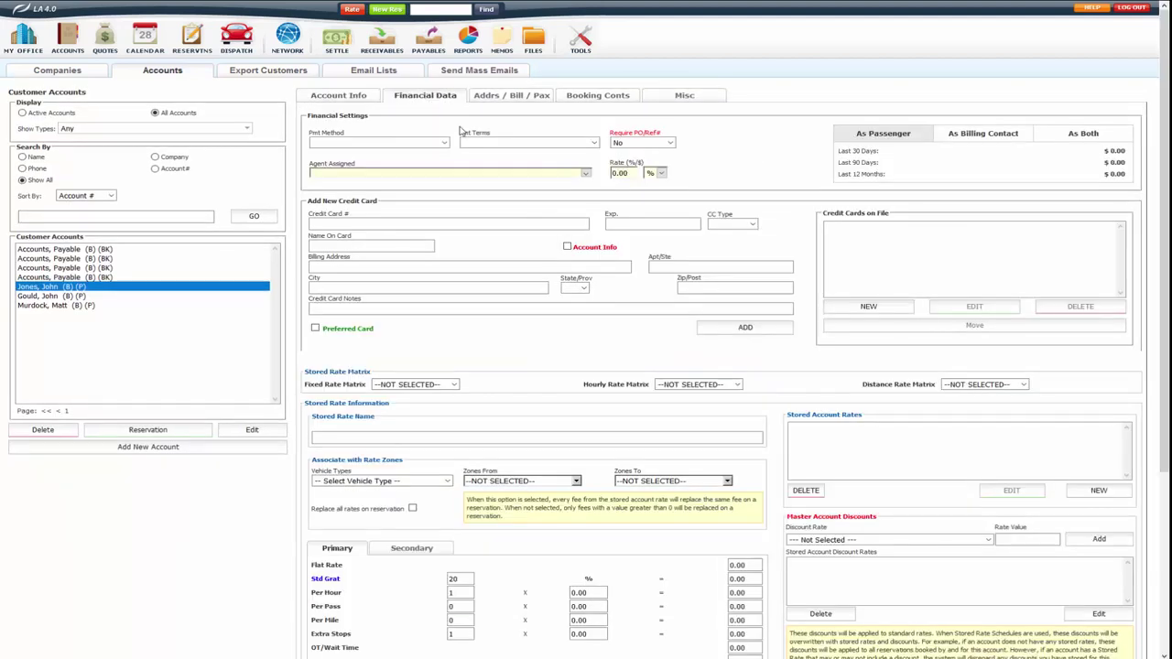
Assign the Corporate hourly rate matrix to the customer's account and save the account.
{"action": "left_click", "coordinate": [676, 389]}
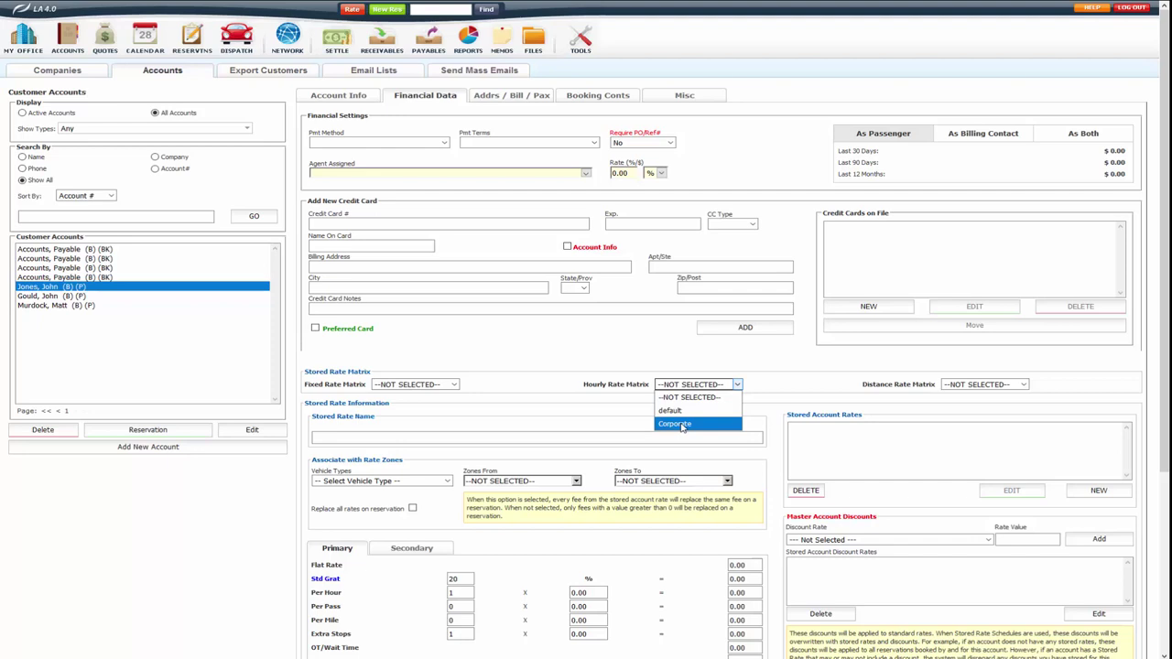
{"action": "left_click", "coordinate": [677, 424]}
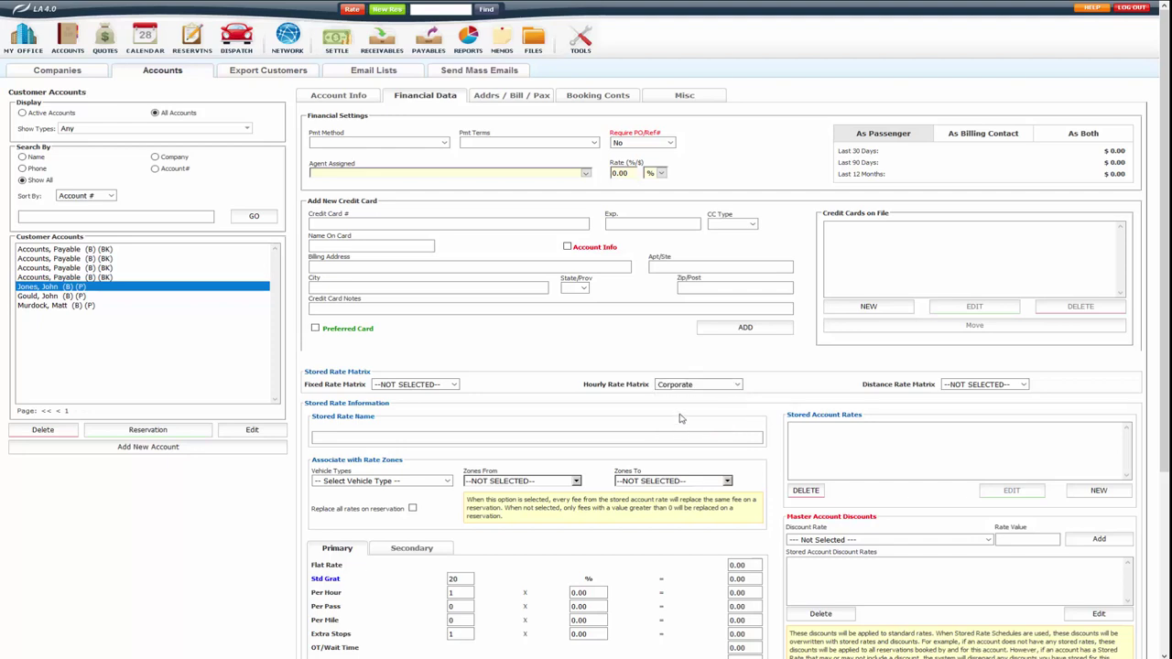
{"action": "left_click", "coordinate": [679, 384]}
{"action": "left_click", "coordinate": [681, 399]}
{"action": "left_click", "coordinate": [687, 385]}
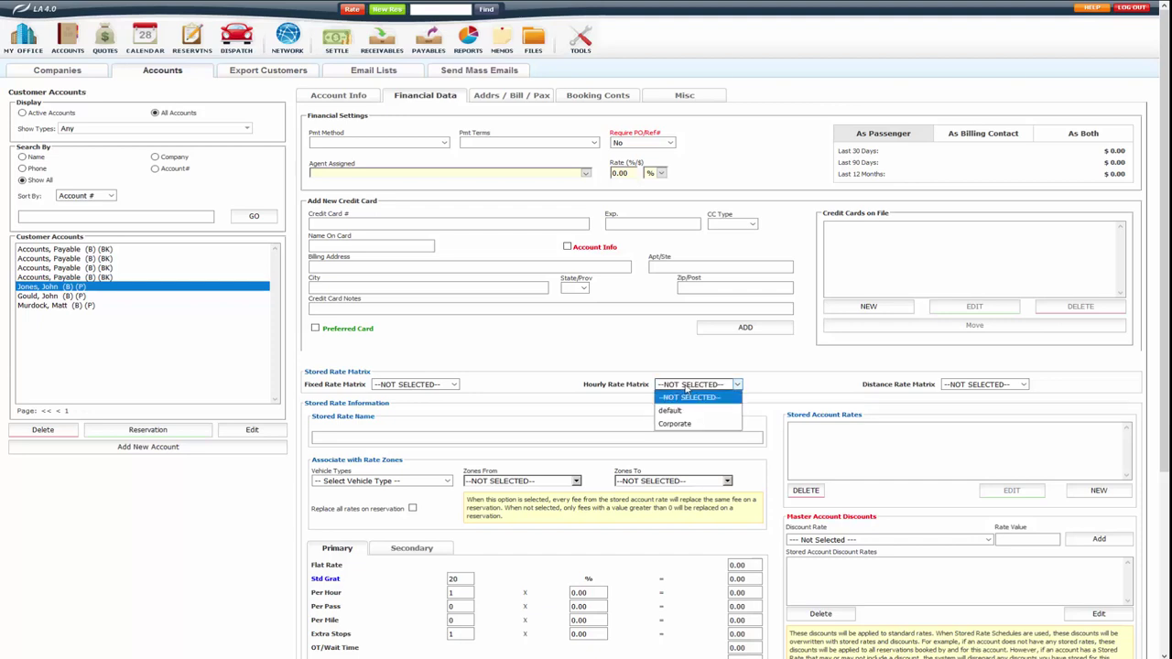
{"action": "left_click", "coordinate": [682, 424]}
{"action": "scroll", "coordinate": [688, 446], "scroll_direction": "down", "scroll_amount": 5}
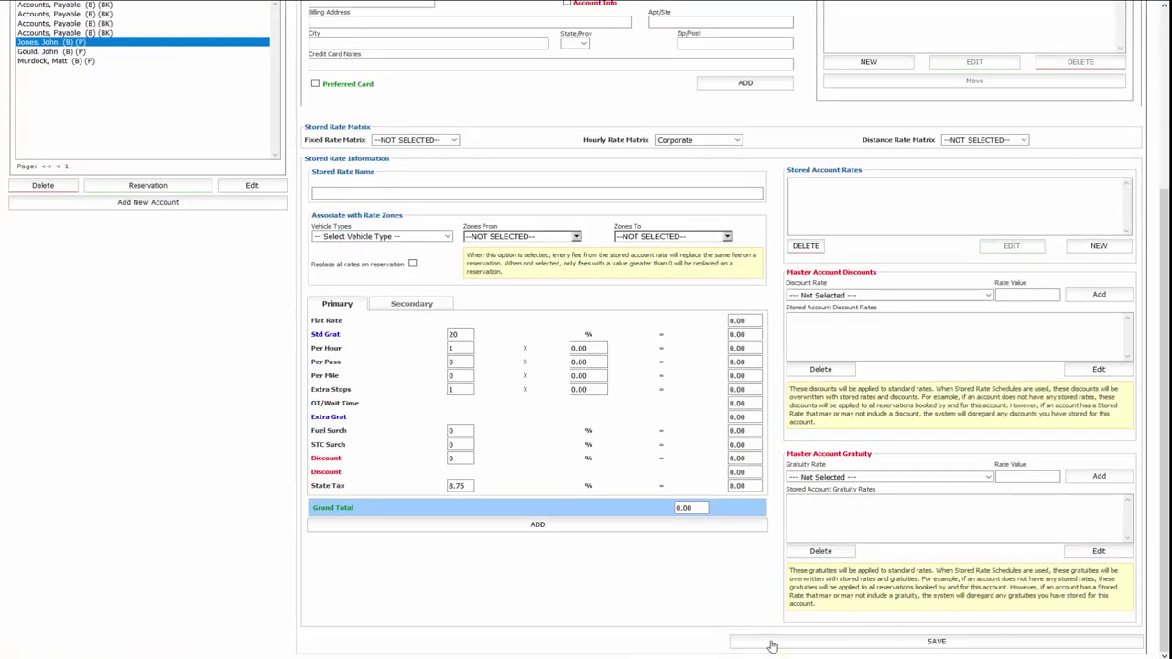
{"action": "left_click", "coordinate": [772, 646]}
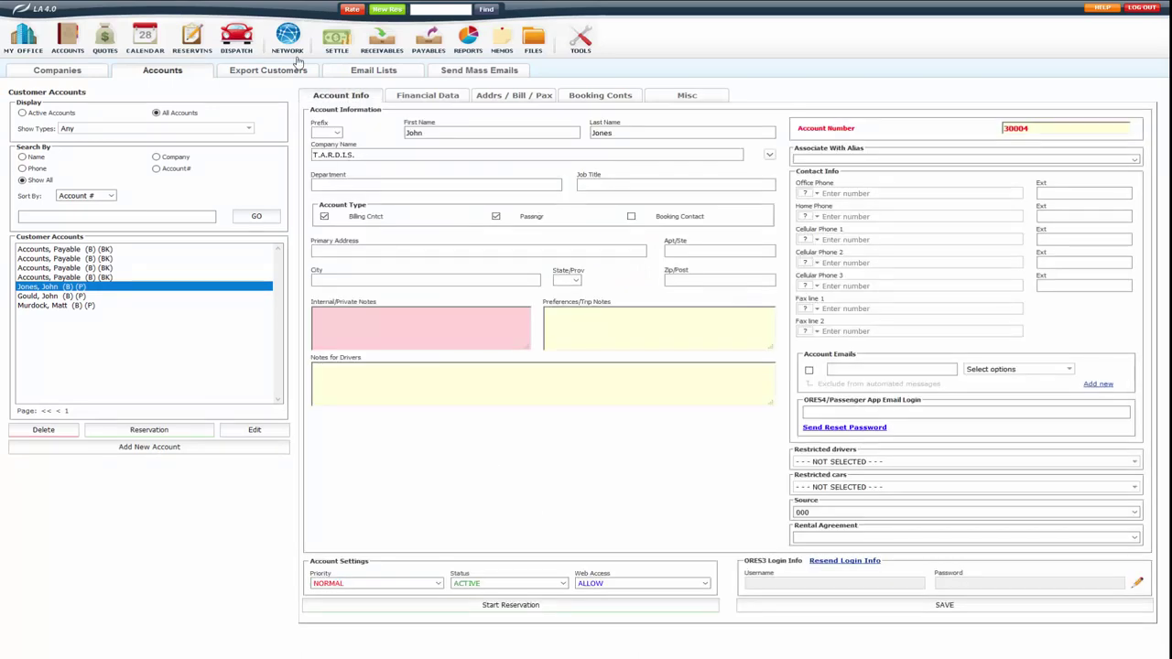
In the ORES 4.0 service types, activate Hourly/As Directed and set its pricing type to Hourly.
{"action": "mouse_move", "coordinate": [295, 2]}
{"action": "left_click", "coordinate": [78, 9]}
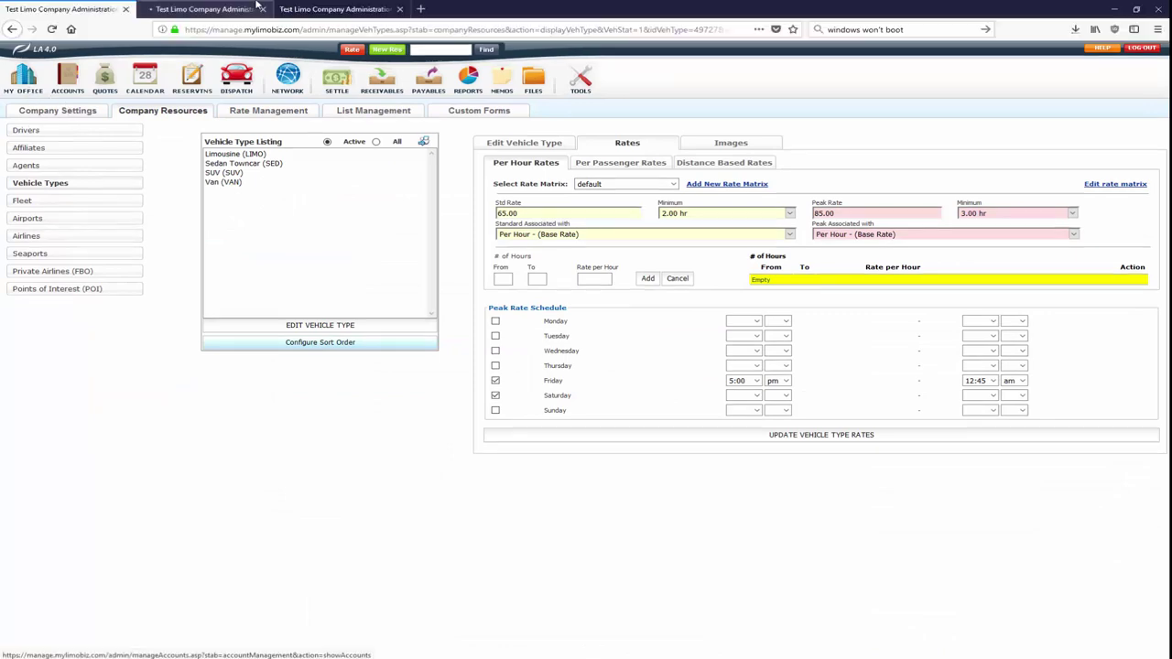
{"action": "left_click", "coordinate": [201, 9]}
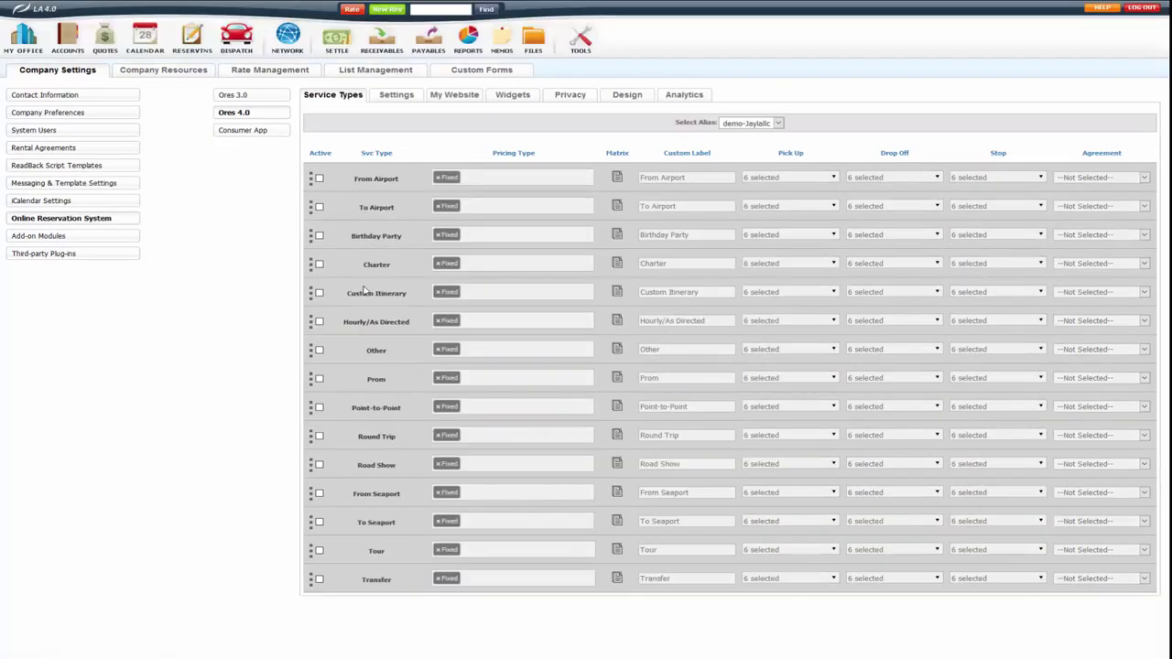
{"action": "left_click", "coordinate": [320, 323]}
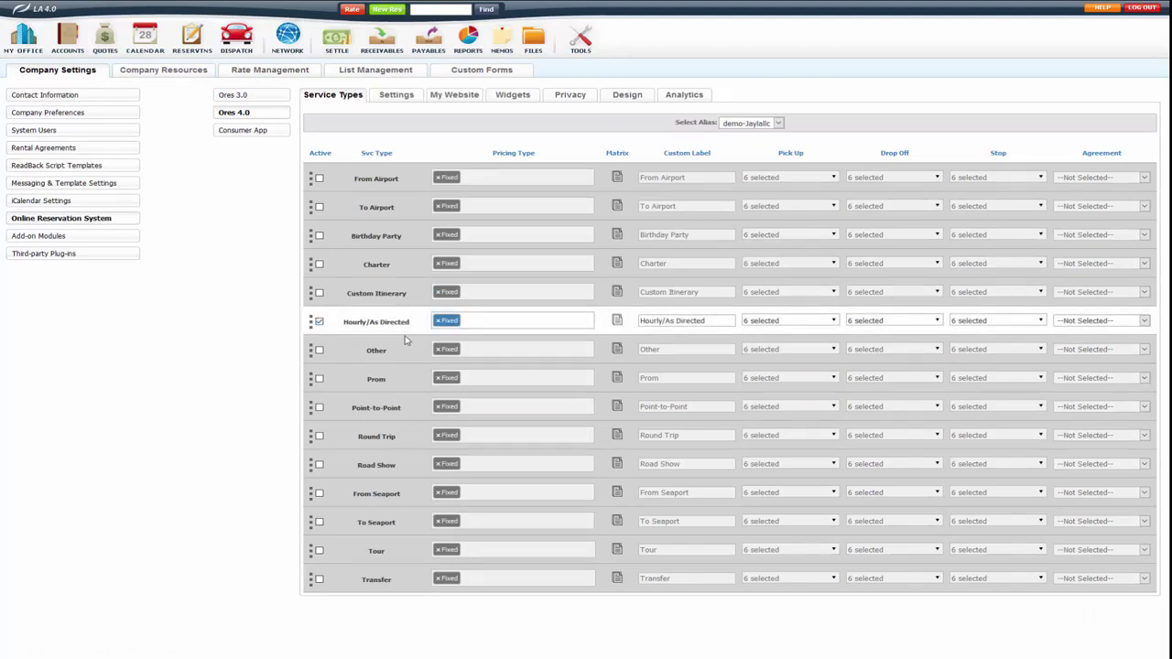
{"action": "left_click", "coordinate": [442, 326]}
{"action": "left_click", "coordinate": [451, 334]}
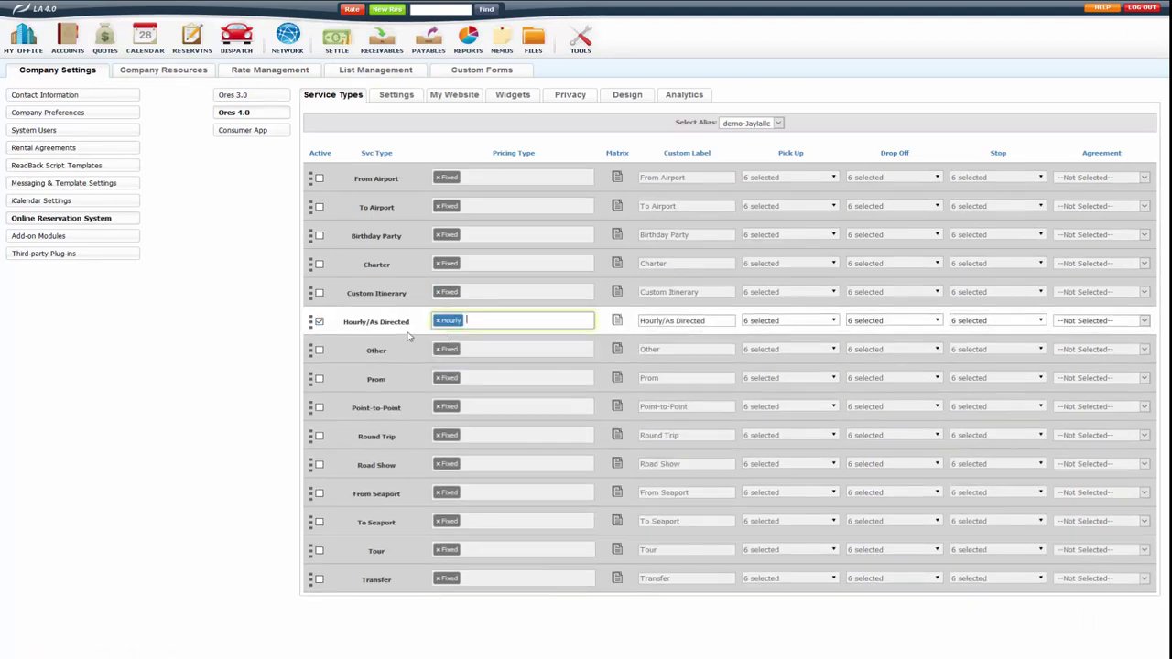
Check which hourly matrices are available for the Hourly/As Directed service type and close the selection without saving.
{"action": "left_click", "coordinate": [617, 323]}
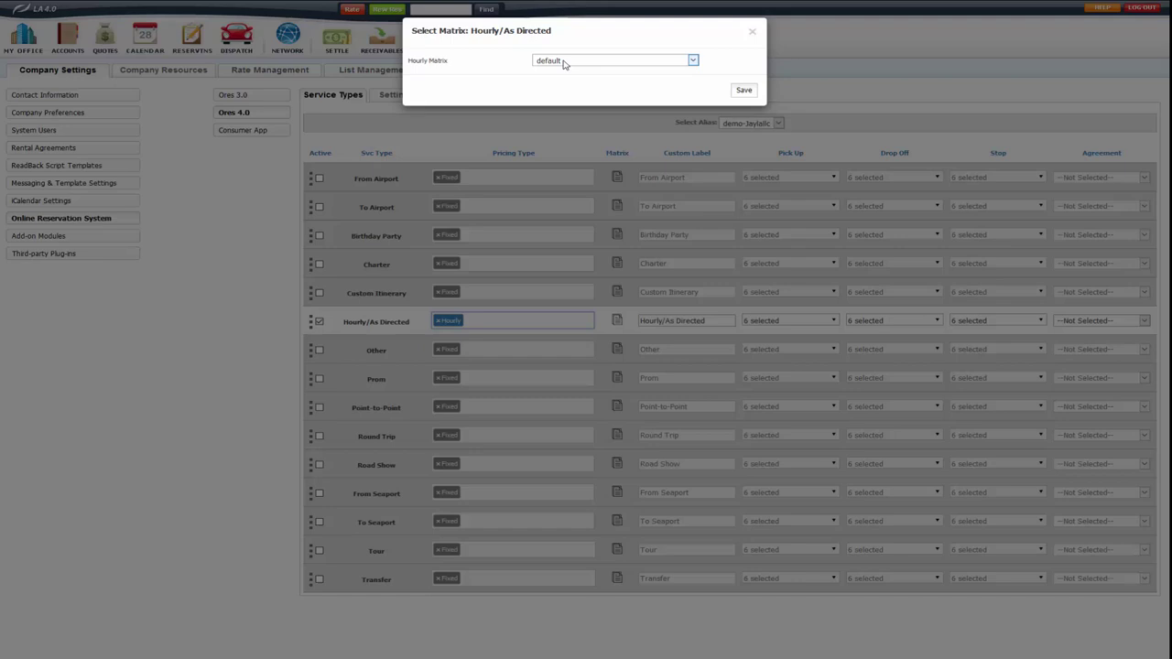
{"action": "left_click", "coordinate": [564, 61]}
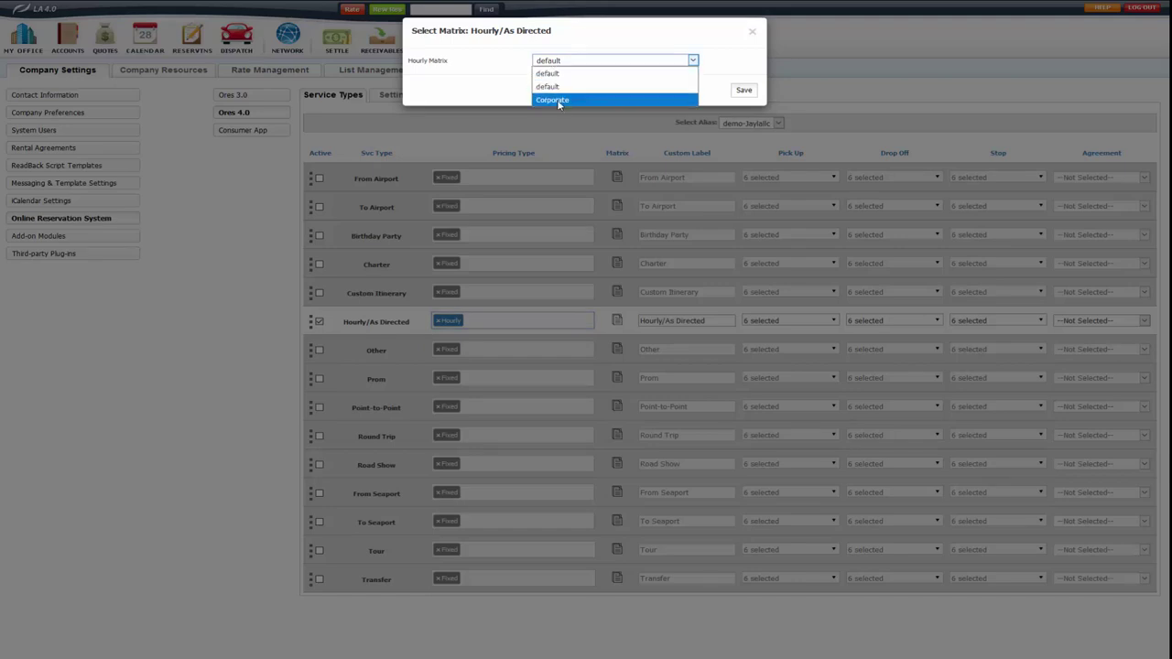
{"action": "left_click", "coordinate": [571, 72]}
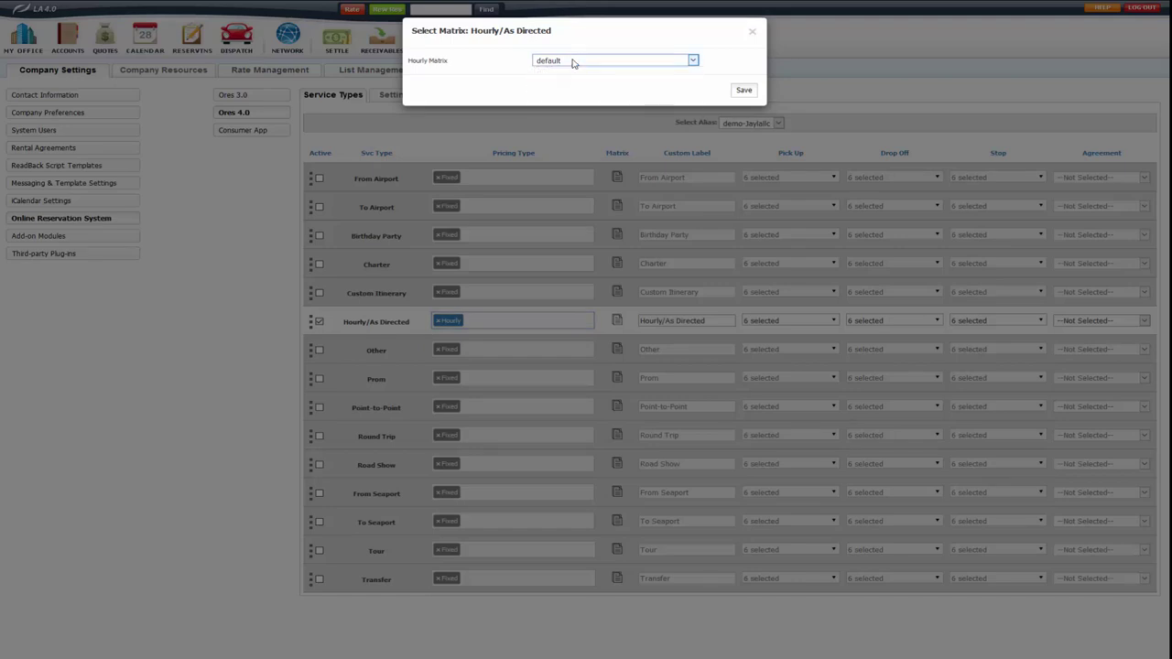
{"action": "left_click", "coordinate": [752, 33]}
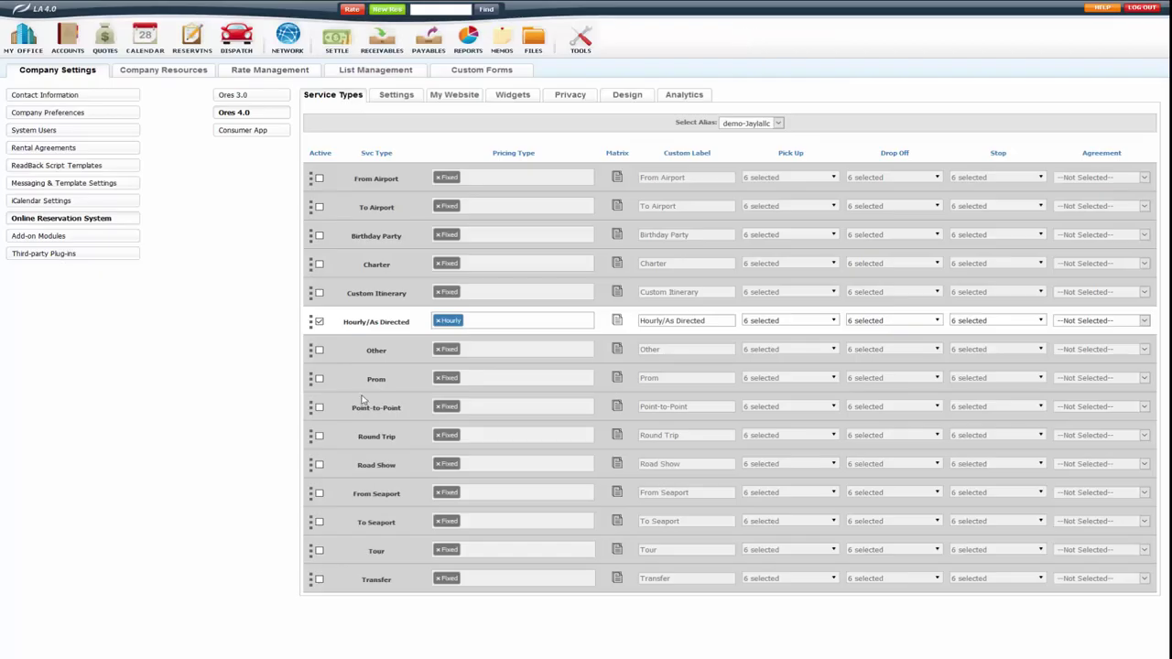
Activate the Prom service type and set its pricing type to Hourly.
{"action": "left_click", "coordinate": [320, 380]}
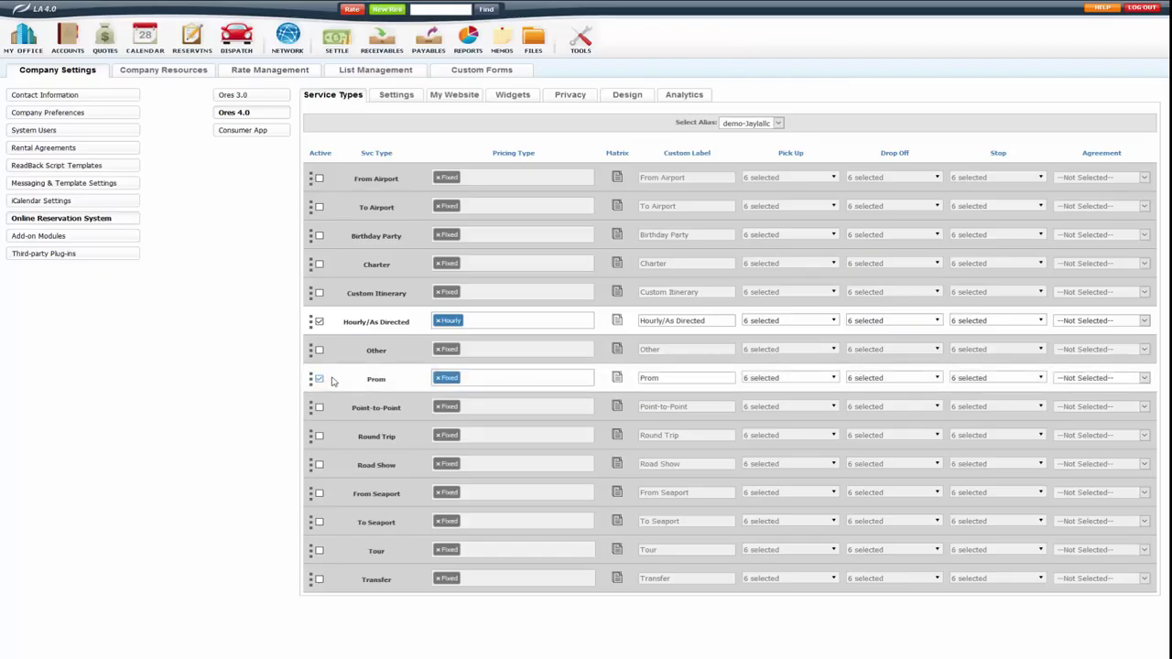
{"action": "left_click", "coordinate": [440, 381]}
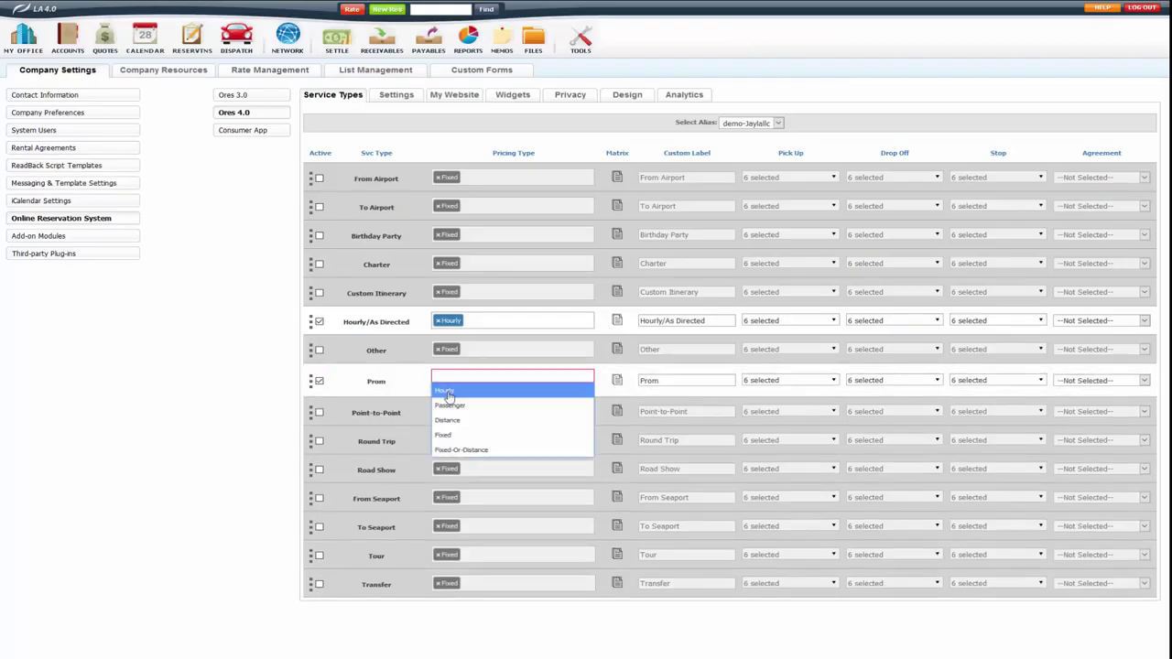
{"action": "left_click", "coordinate": [449, 399]}
Check the hourly matrix options for the Prom service type and close the selection without saving.
{"action": "left_click", "coordinate": [617, 381]}
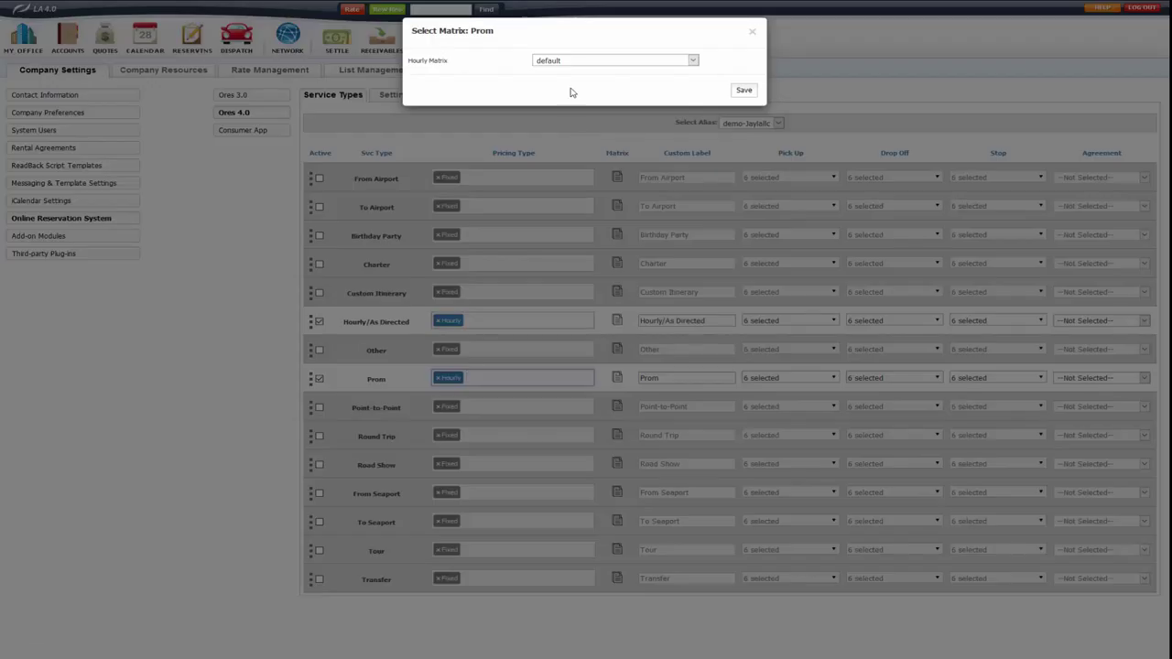
{"action": "left_click", "coordinate": [579, 62]}
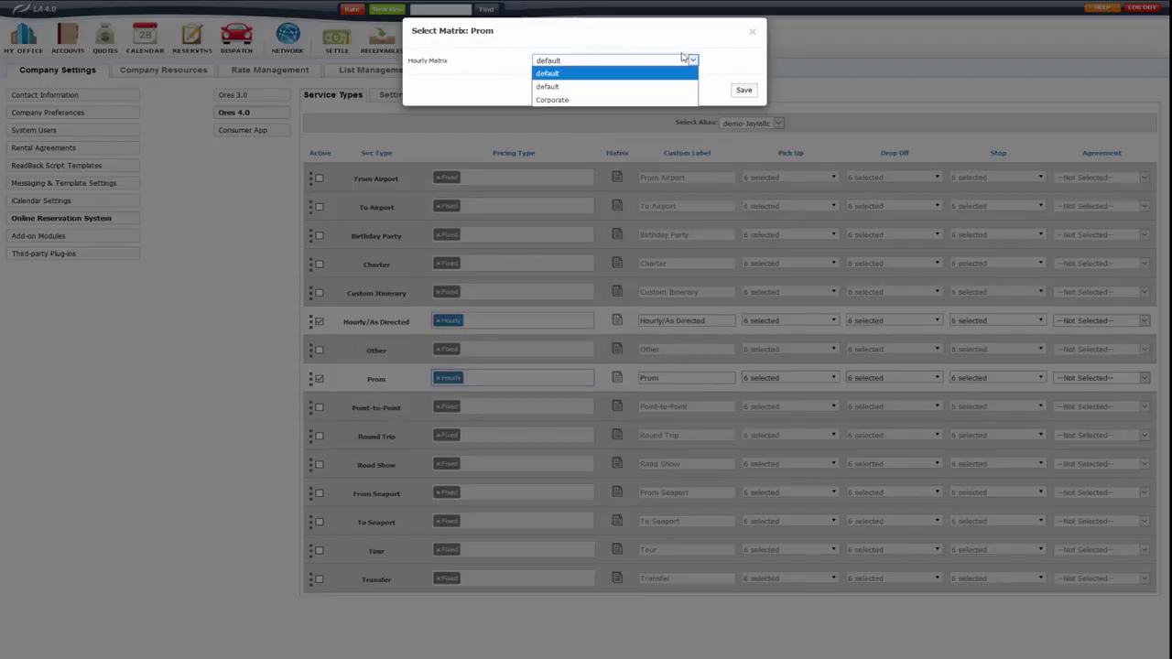
{"action": "left_click", "coordinate": [736, 83]}
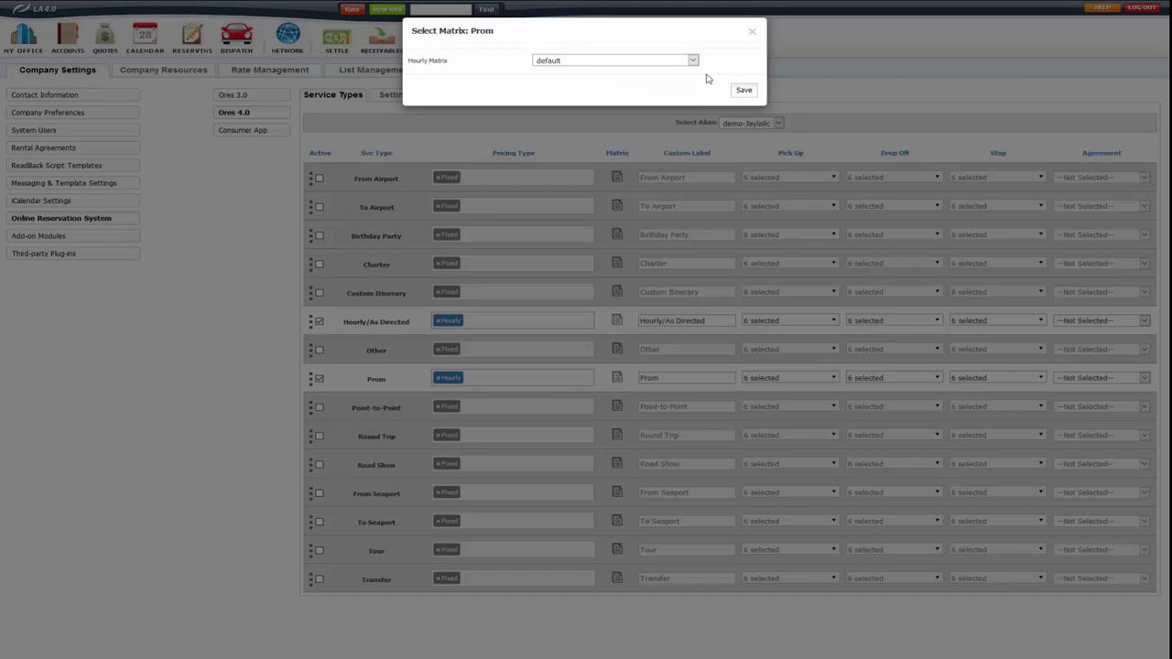
{"action": "left_click", "coordinate": [753, 36]}
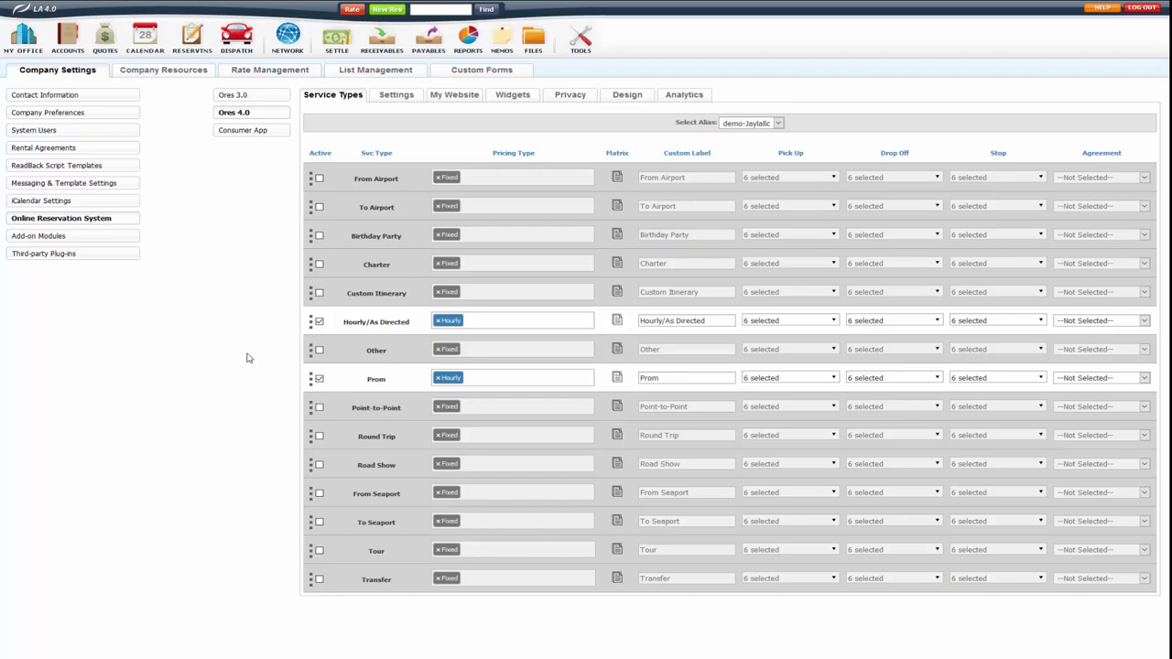
In the new reservation, choose Hourly/As Directed service and the Sedan Towncar (SED) vehicle type, and open the rate table.
{"action": "key", "text": "ctrl+Tab"}
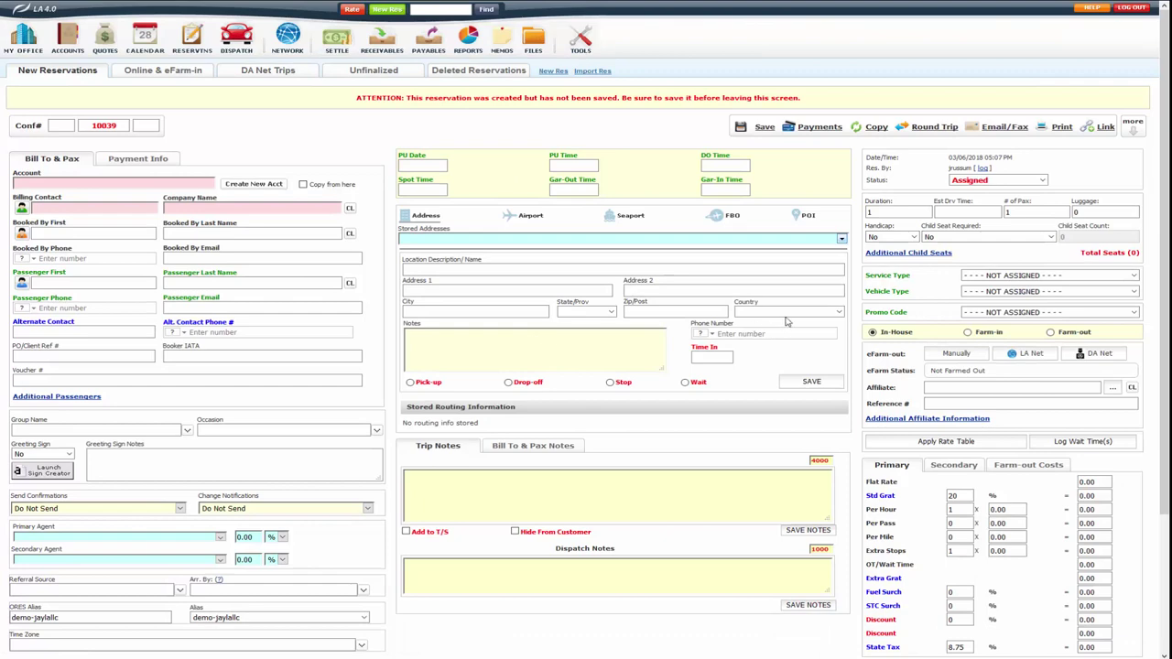
{"action": "left_click", "coordinate": [980, 277]}
{"action": "left_click", "coordinate": [991, 368]}
{"action": "left_click", "coordinate": [974, 291]}
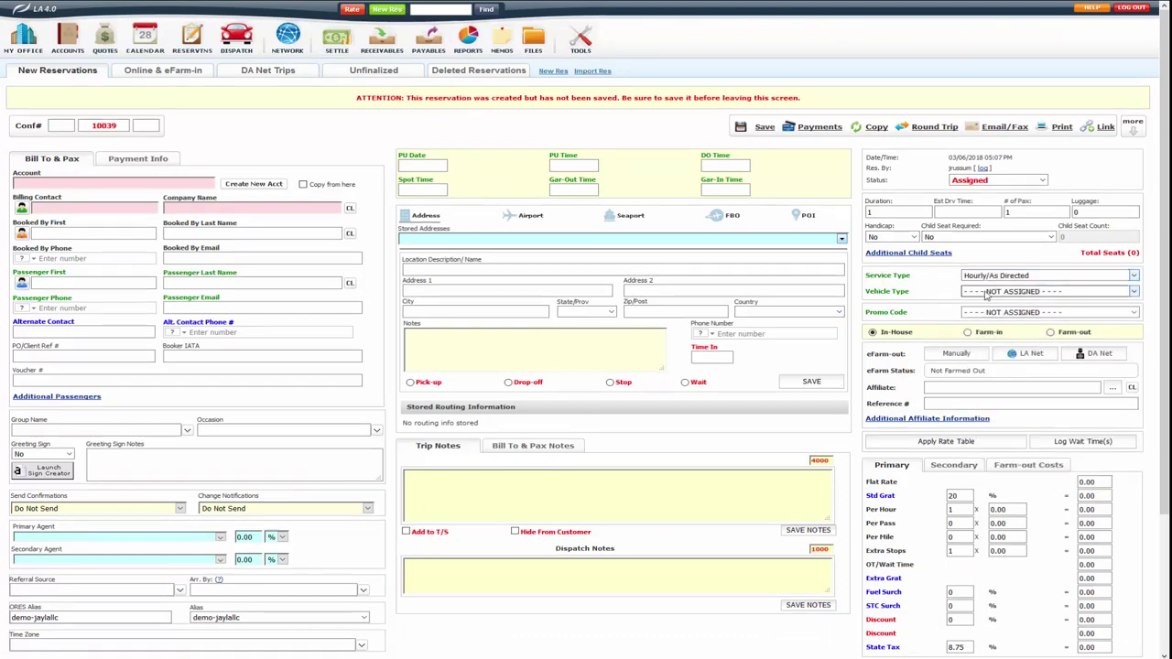
{"action": "left_click", "coordinate": [987, 327]}
{"action": "scroll", "coordinate": [948, 287], "scroll_direction": "down", "scroll_amount": 3}
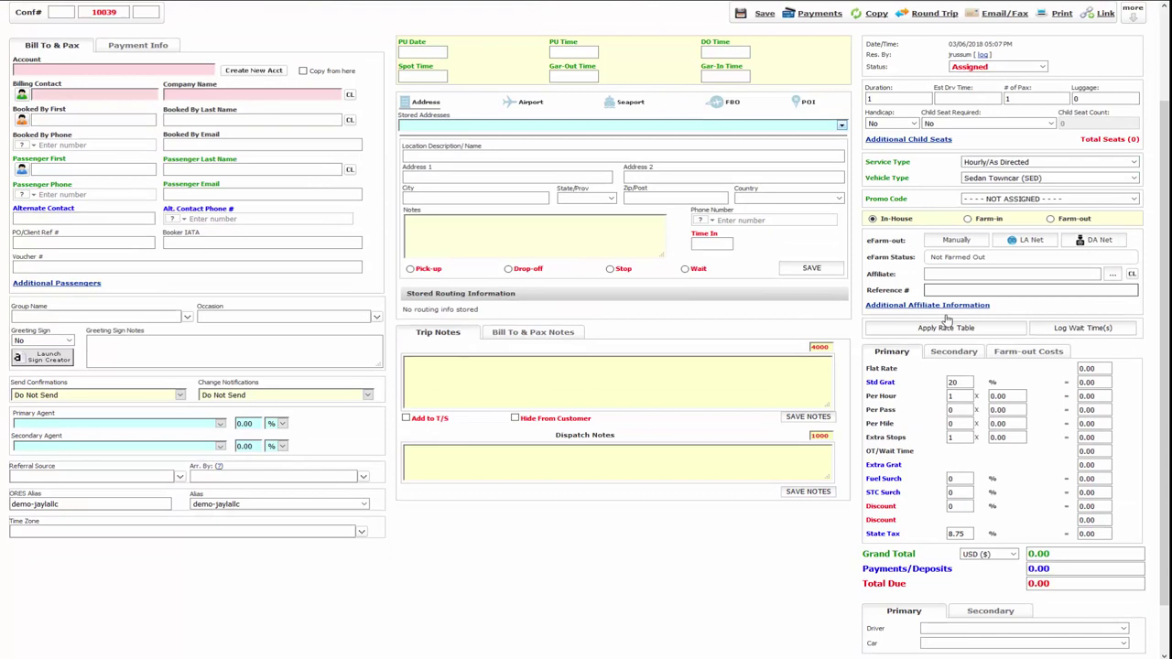
{"action": "left_click", "coordinate": [949, 317]}
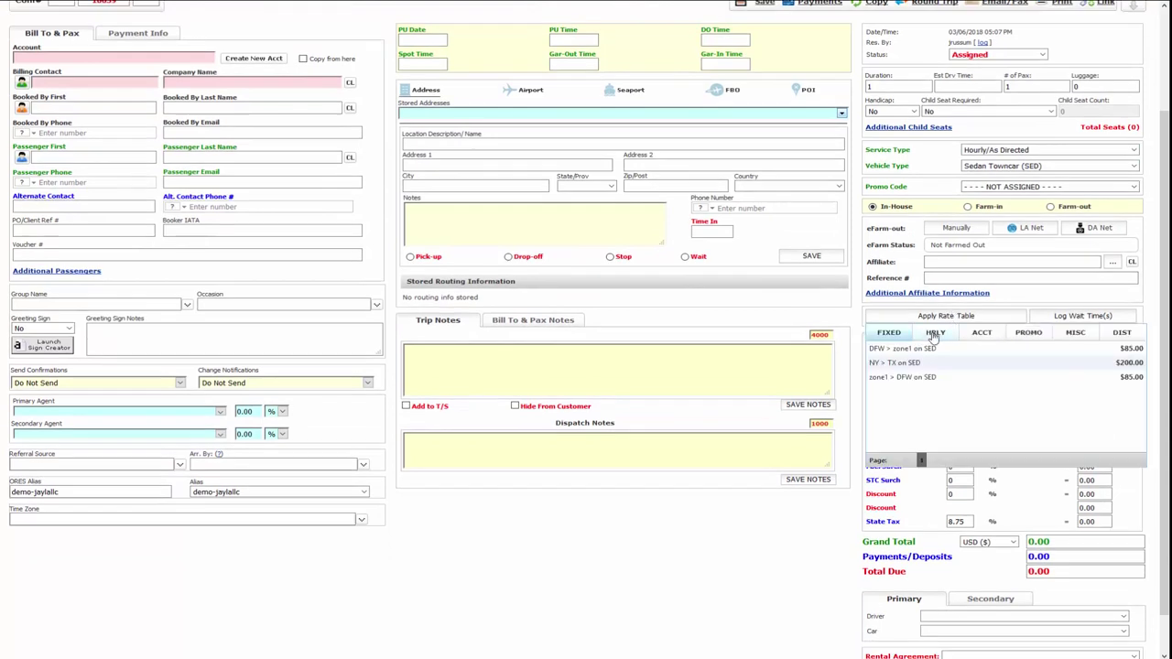
Look through the hourly rates for the Sedan Towncar (SED) and apply its $75.00 Peak Rate to the reservation.
{"action": "left_click", "coordinate": [936, 334]}
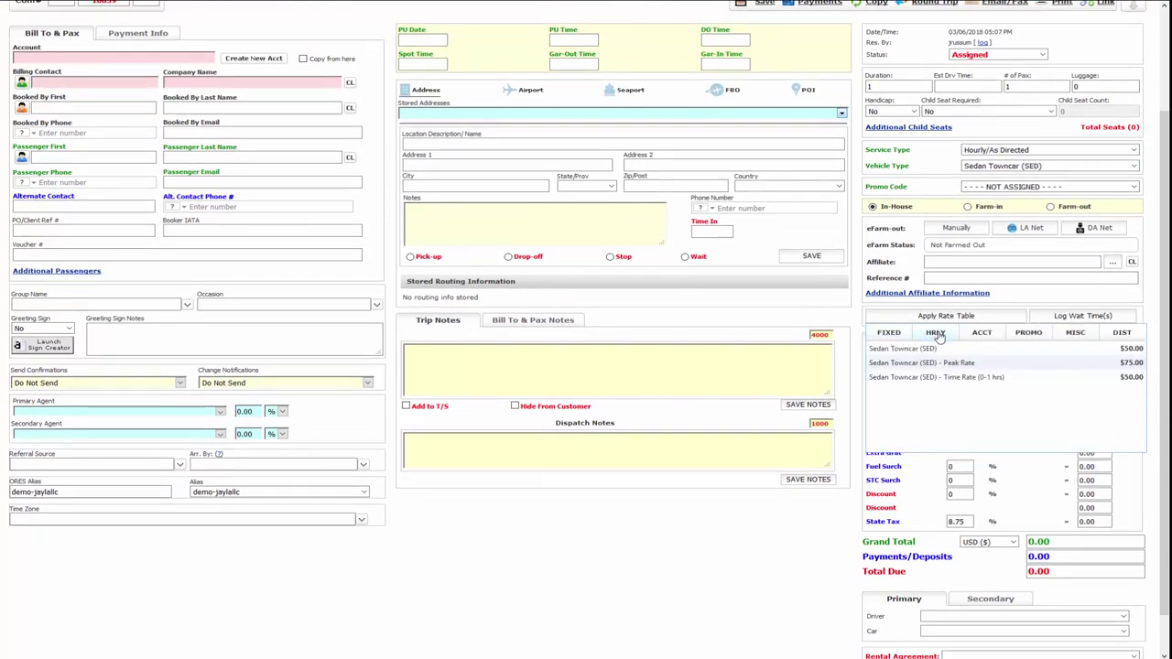
{"action": "left_click", "coordinate": [920, 350]}
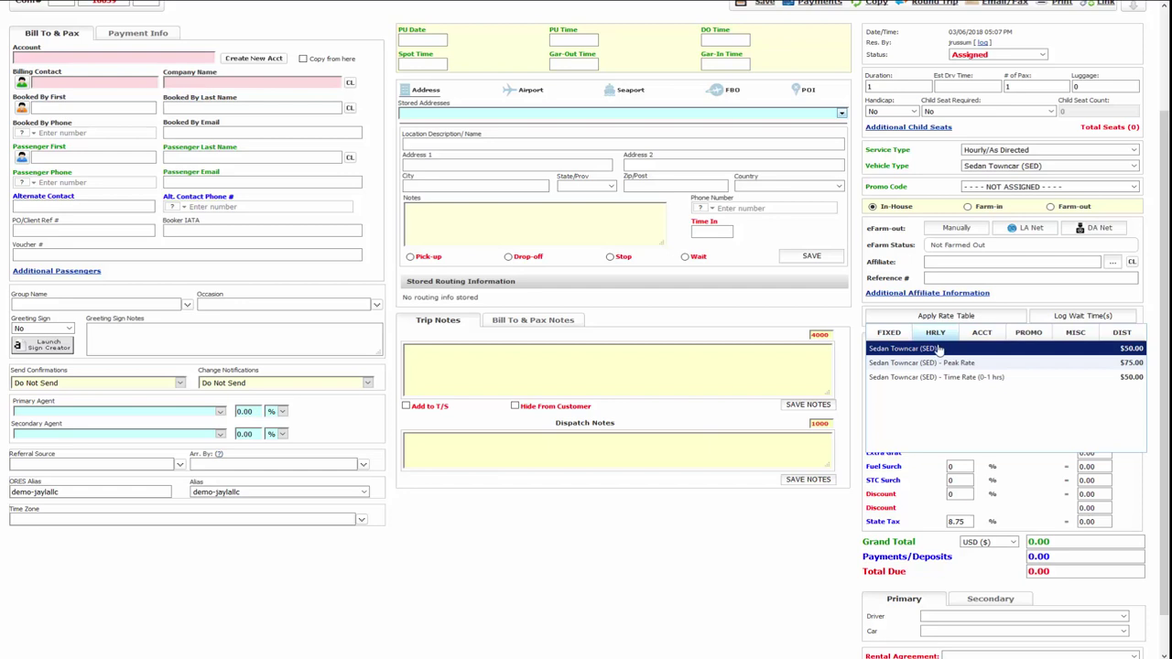
{"action": "left_click", "coordinate": [949, 365]}
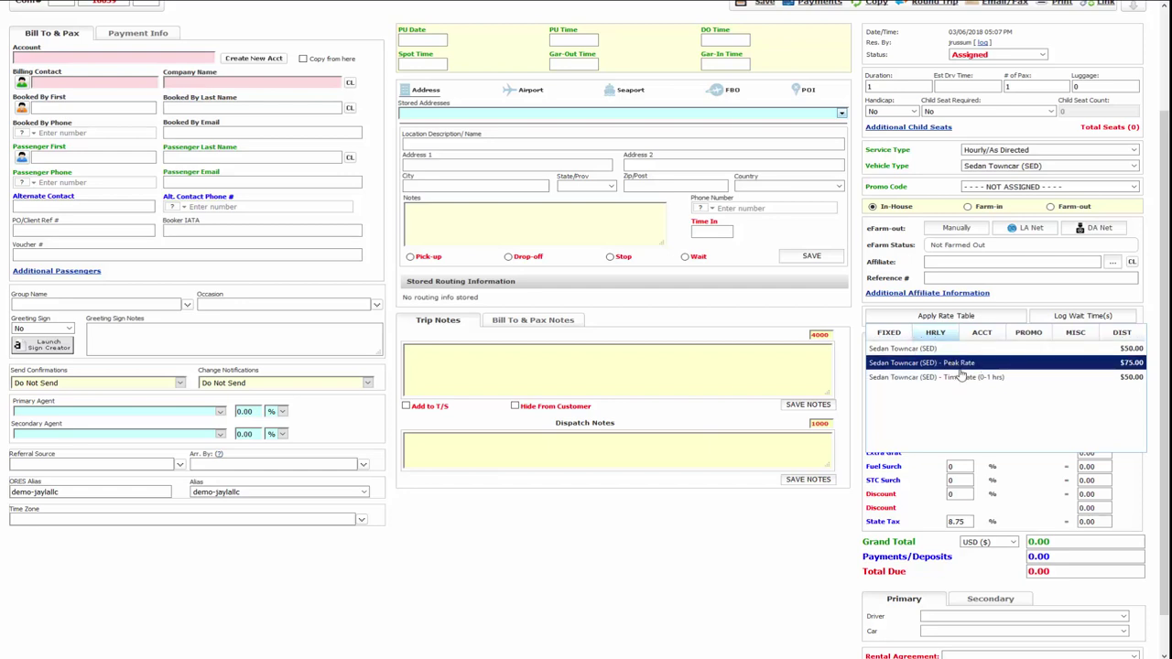
{"action": "left_click", "coordinate": [954, 377]}
{"action": "left_click", "coordinate": [969, 384]}
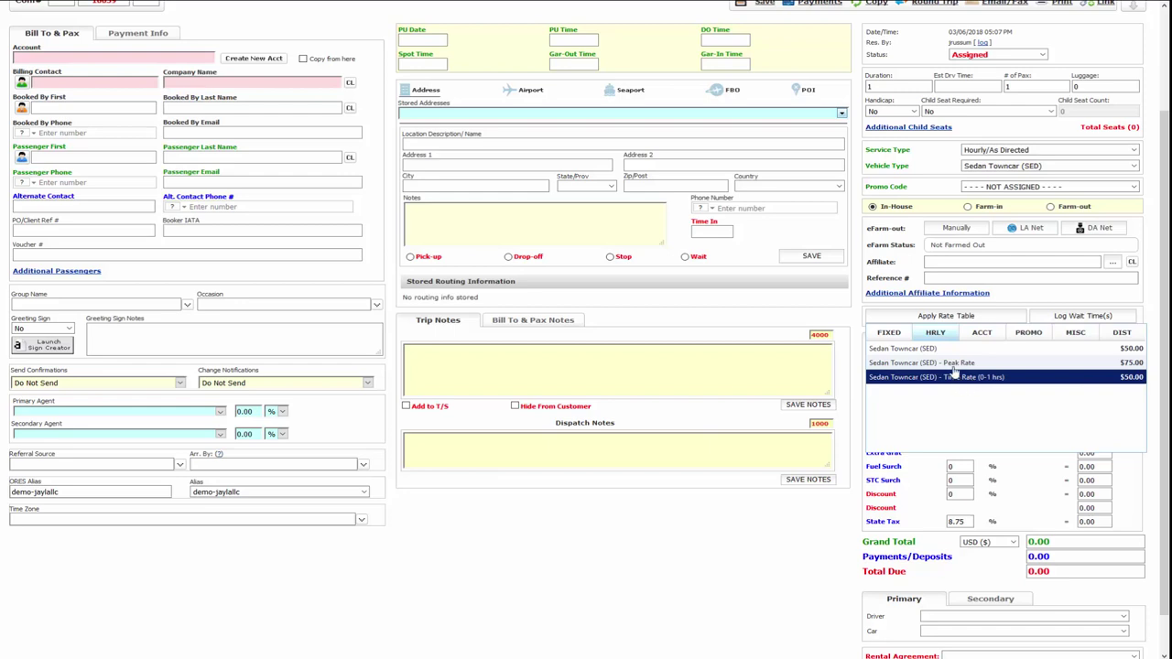
{"action": "double_click", "coordinate": [957, 363]}
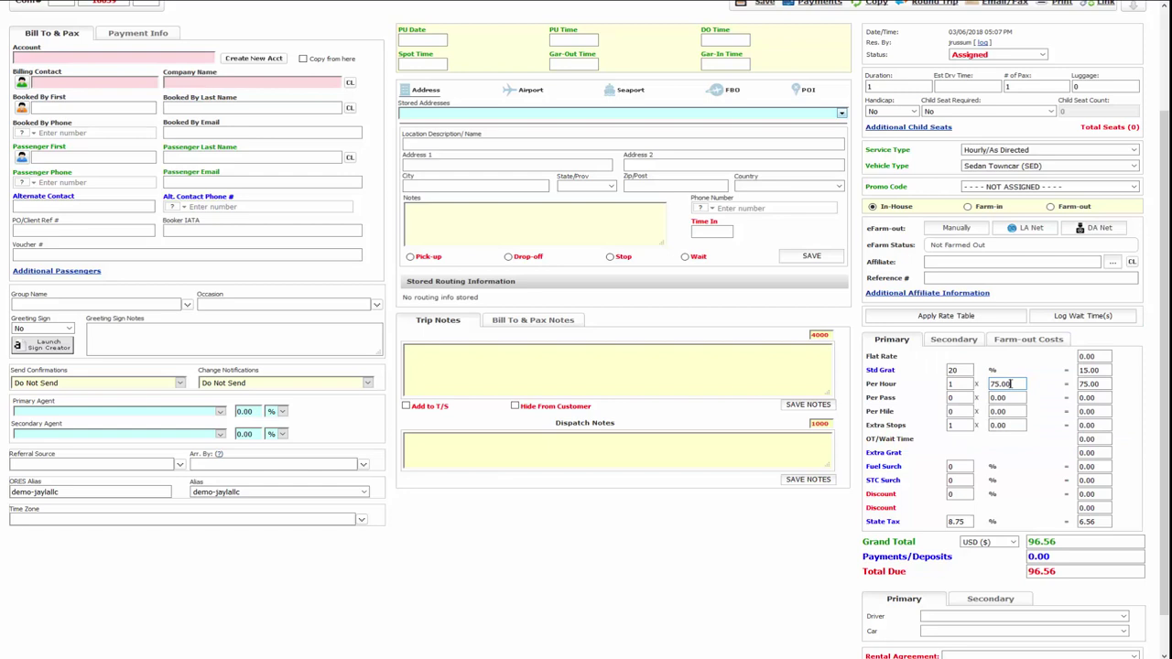
{"action": "left_click", "coordinate": [1007, 385]}
{"action": "left_click", "coordinate": [920, 394]}
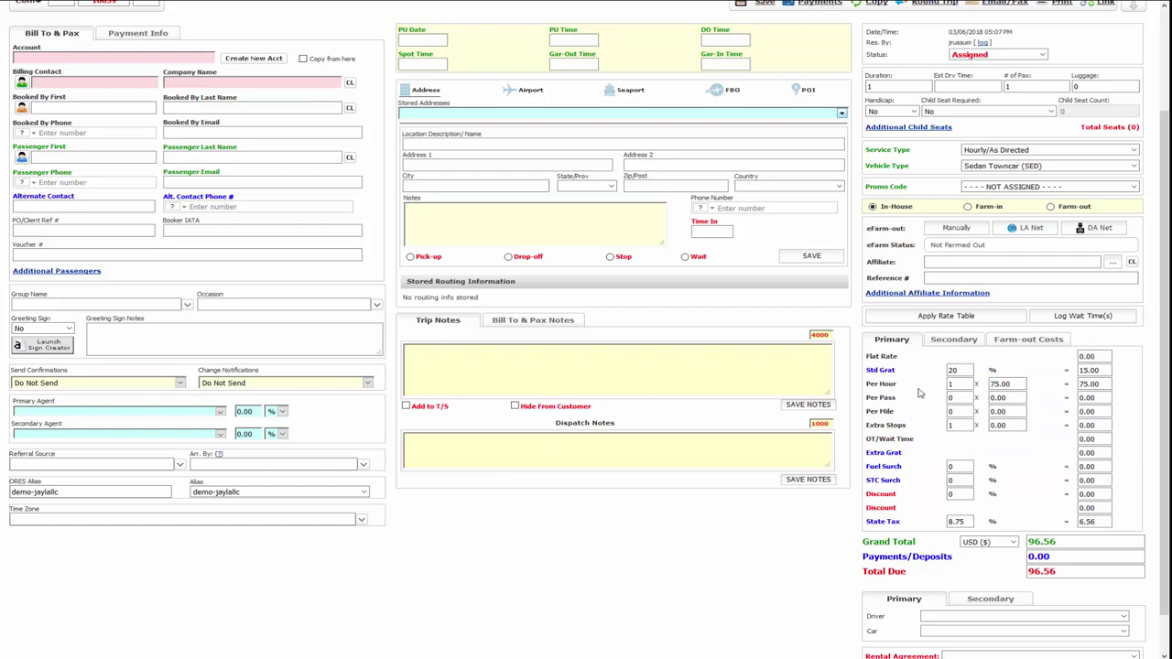